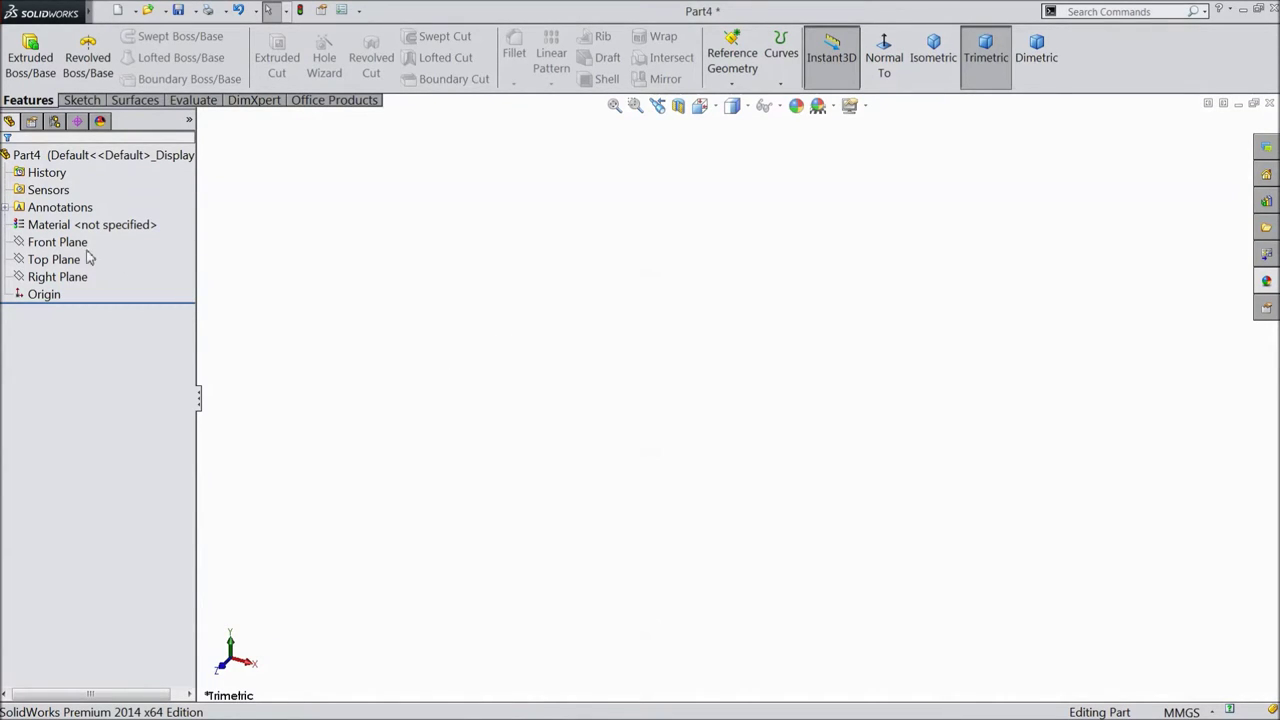
- On the Front Plane, draw a corner rectangle starting at the origin
{"action": "left_click", "coordinate": [80, 242]}
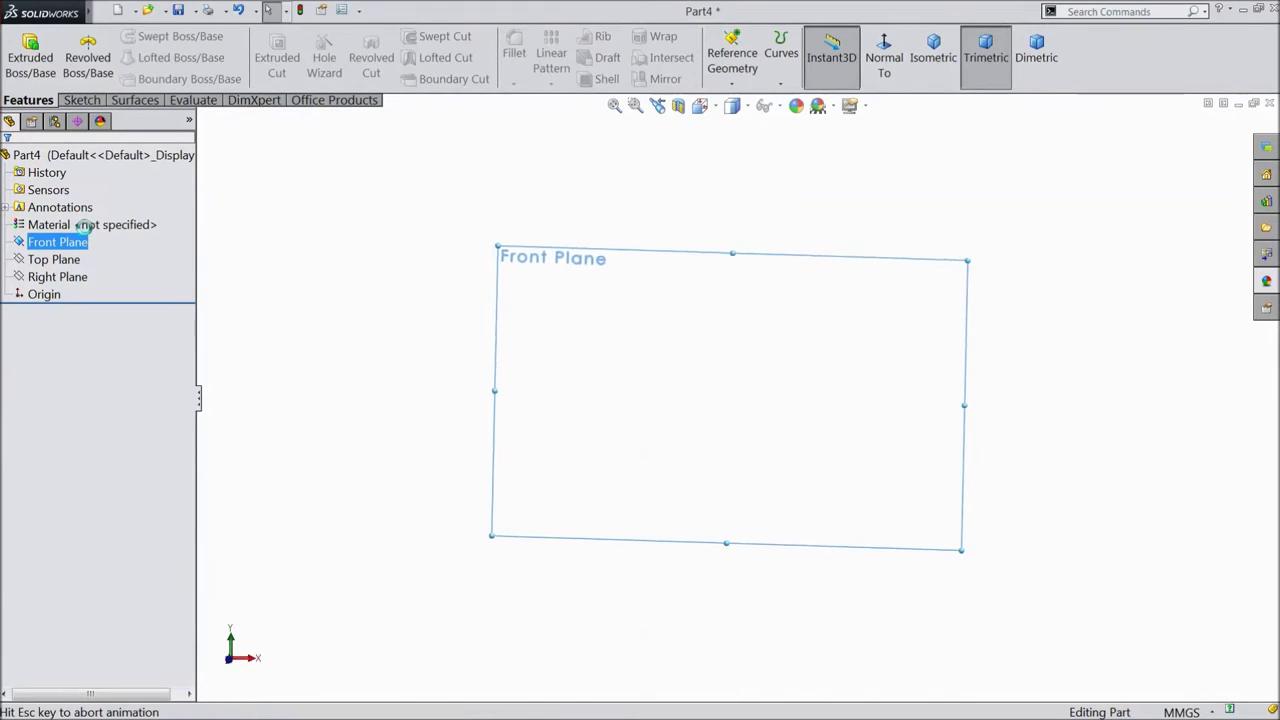
{"action": "left_click", "coordinate": [128, 58]}
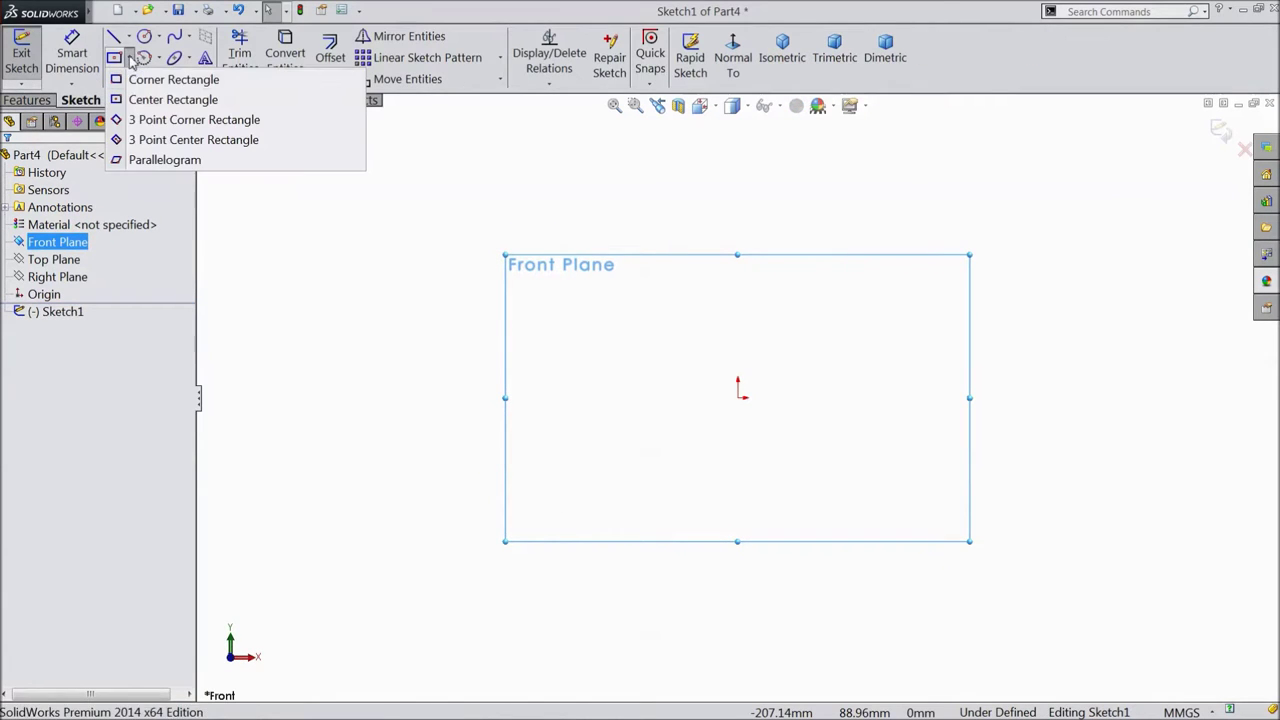
{"action": "left_click", "coordinate": [132, 82]}
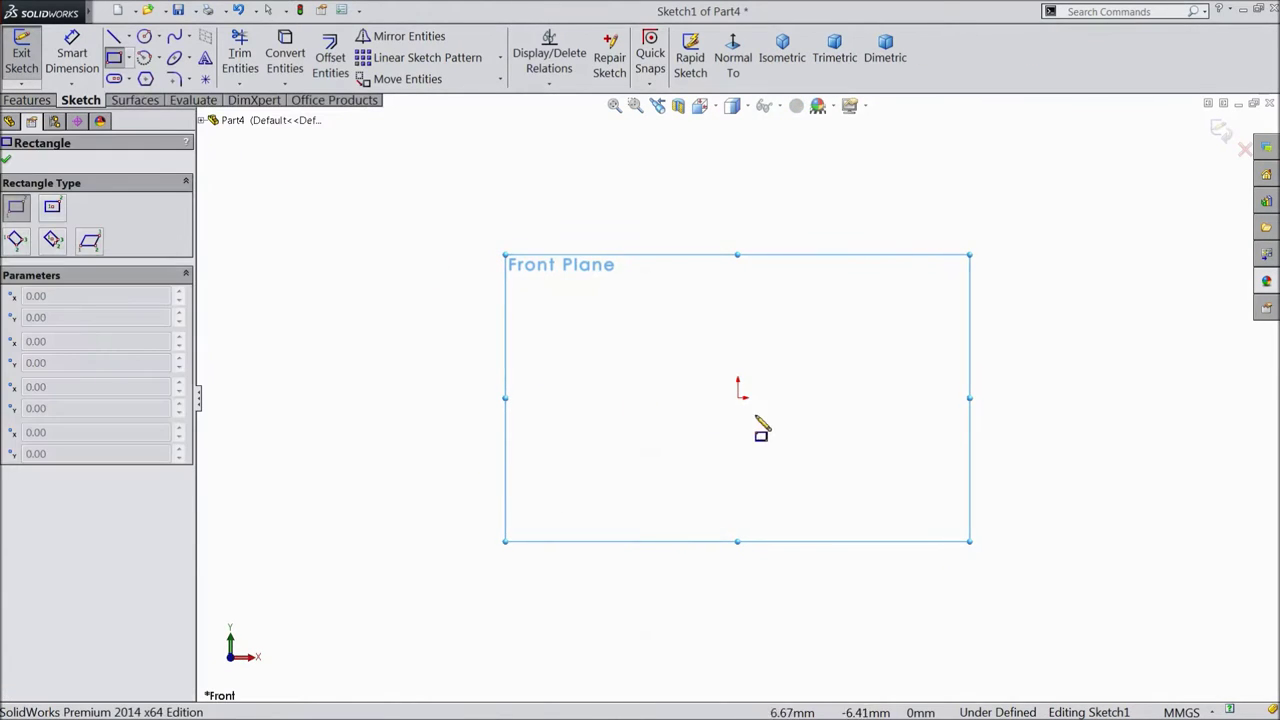
{"action": "left_click", "coordinate": [738, 397]}
{"action": "left_click", "coordinate": [873, 325]}
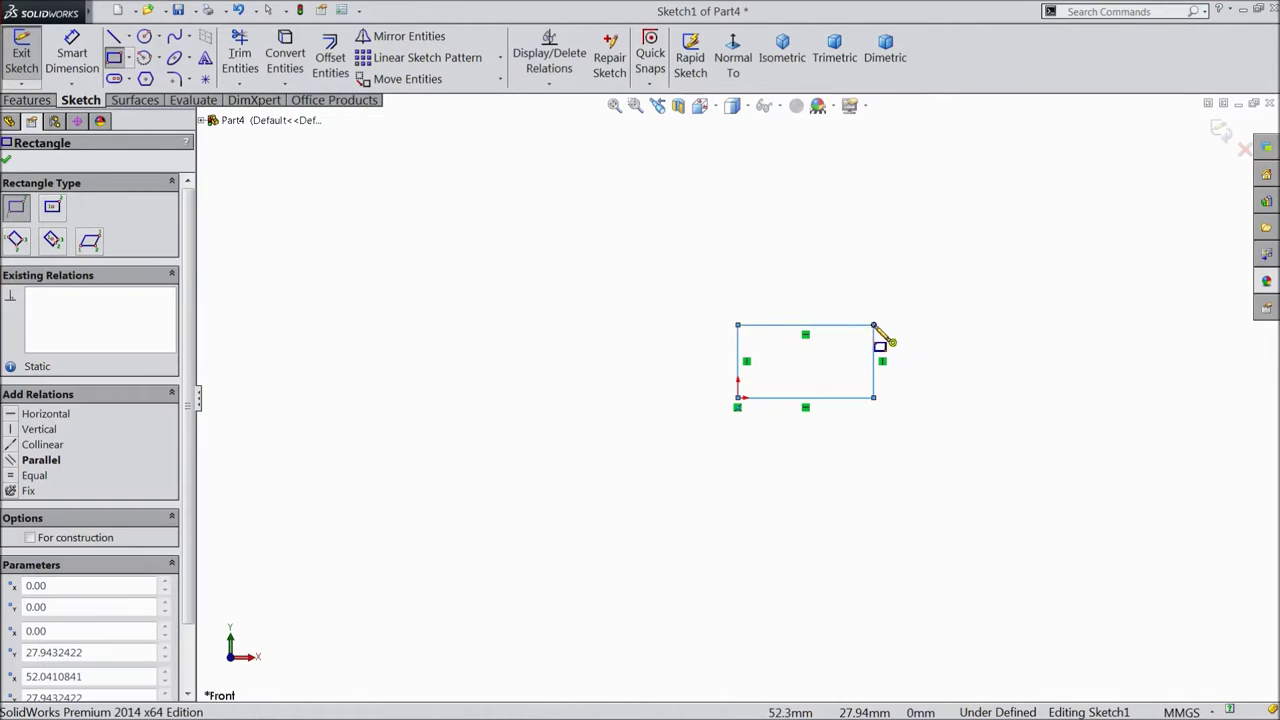
- Draw a circle above and to the right of the rectangle
{"action": "left_click", "coordinate": [144, 38]}
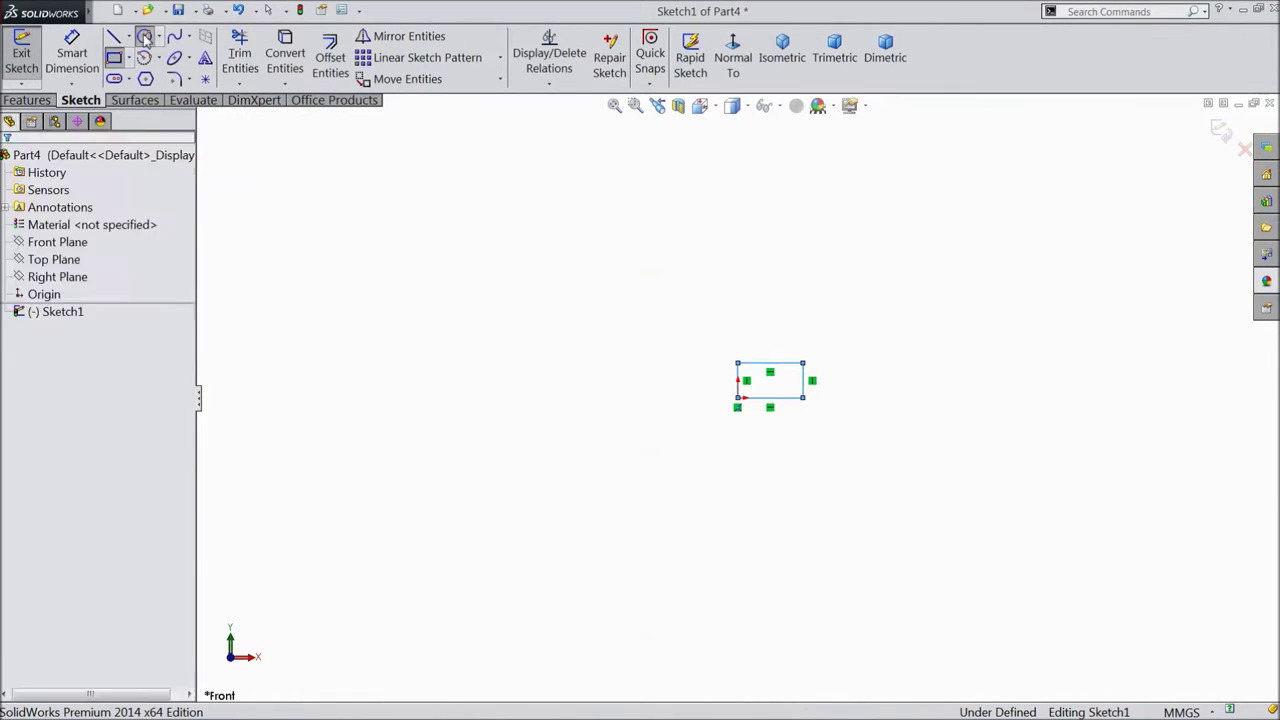
{"action": "left_click", "coordinate": [887, 233]}
{"action": "left_click", "coordinate": [908, 256]}
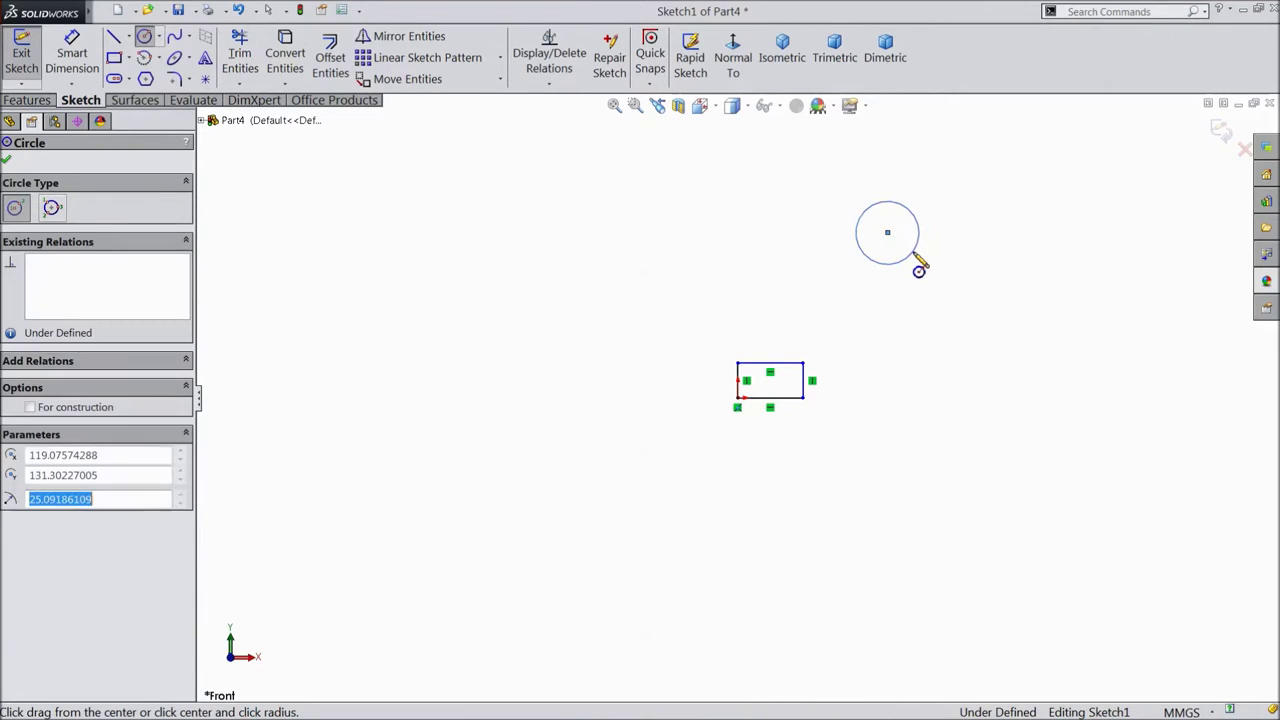
{"action": "left_click", "coordinate": [62, 60]}
- Dimension the rectangle to 20 mm high and 35 mm wide
{"action": "scroll", "coordinate": [897, 412], "scroll_direction": "down", "scroll_amount": 3}
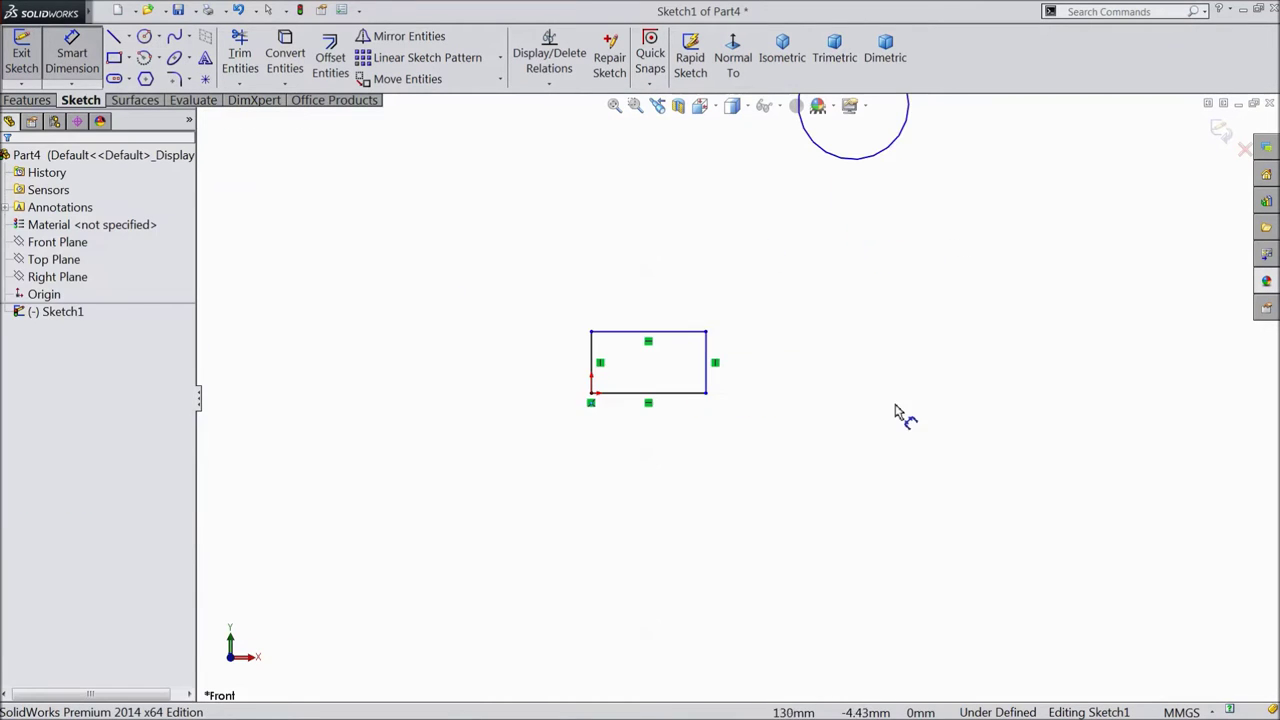
{"action": "left_click", "coordinate": [707, 365]}
{"action": "left_click", "coordinate": [795, 366]}
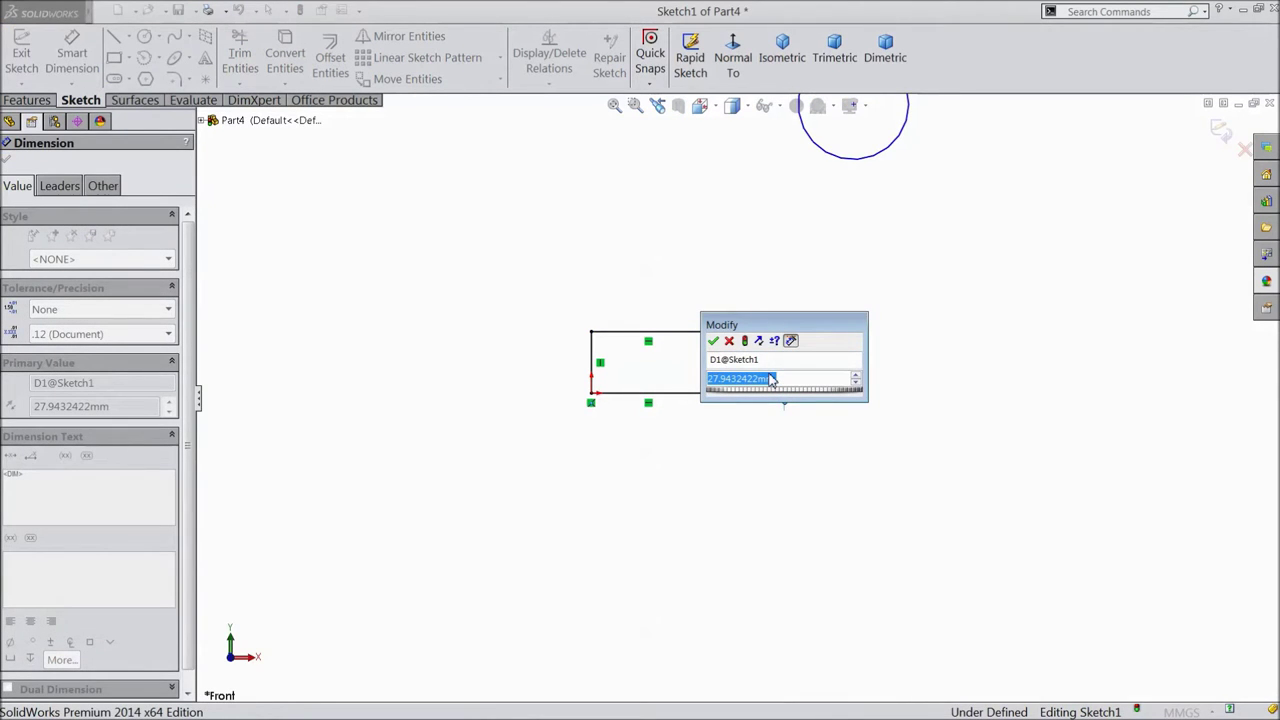
{"action": "type", "text": "20"}
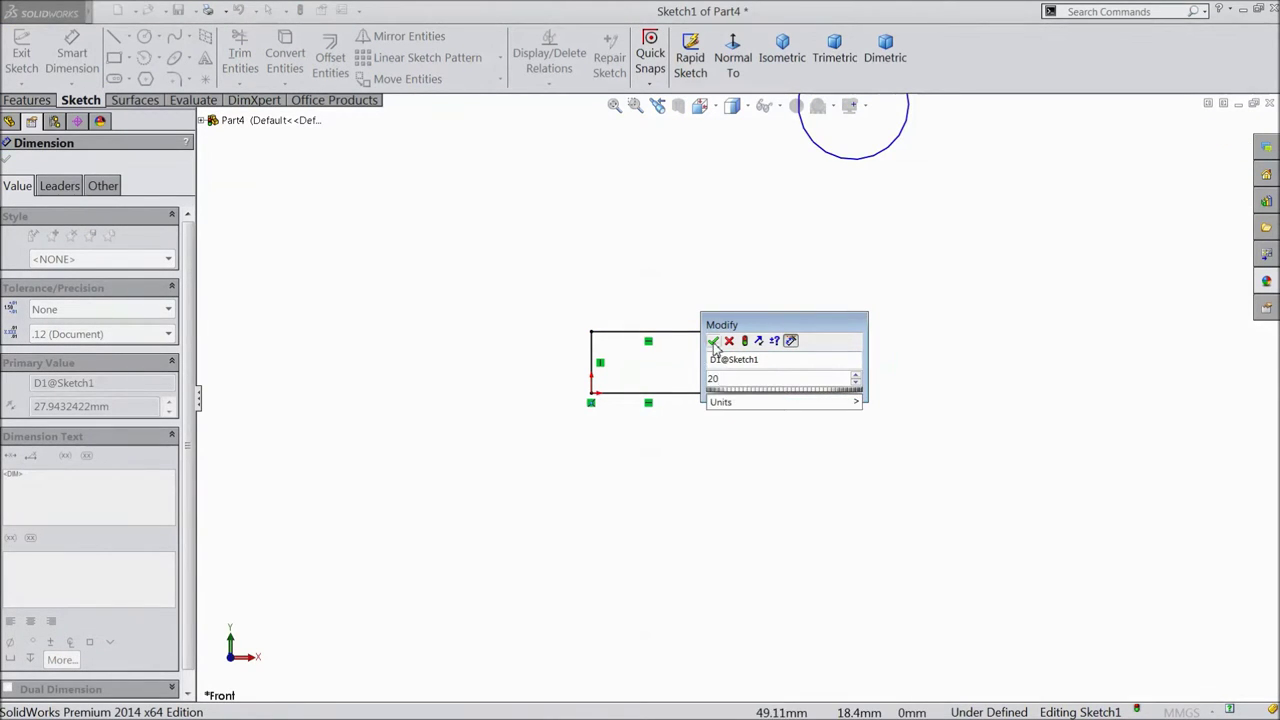
{"action": "left_click", "coordinate": [713, 341]}
{"action": "left_click", "coordinate": [676, 396]}
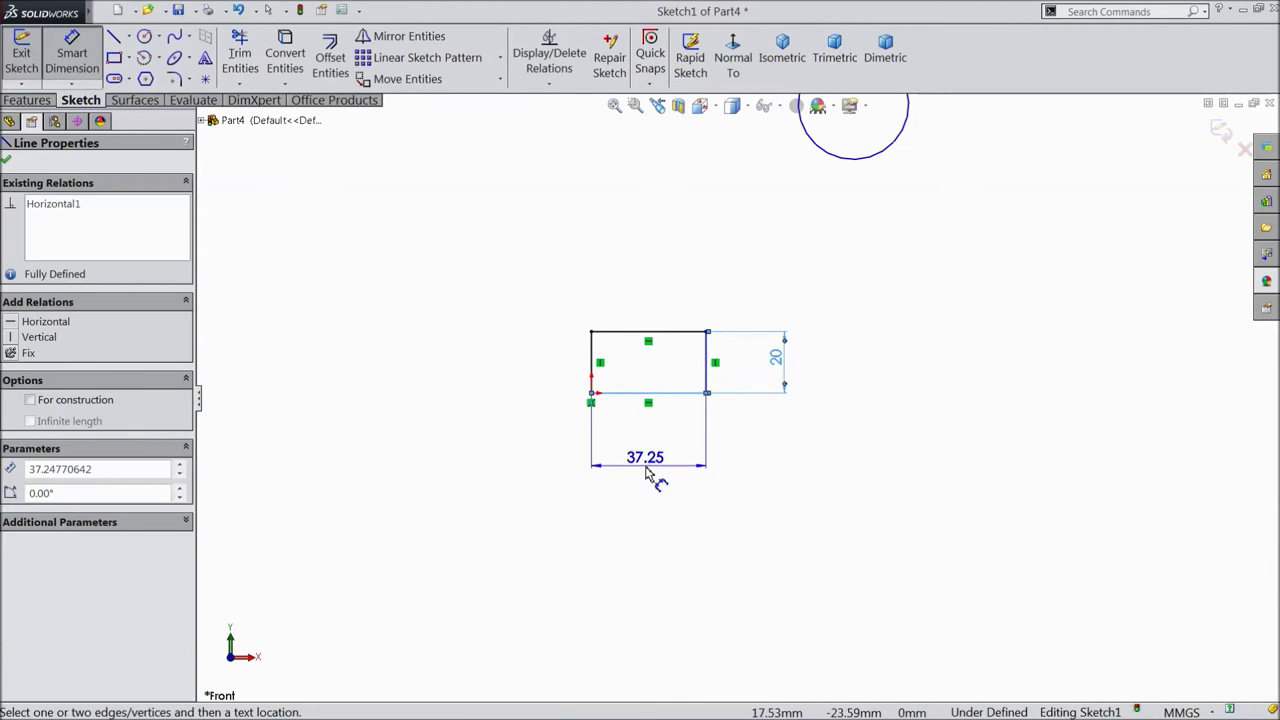
{"action": "left_click", "coordinate": [645, 474]}
{"action": "type", "text": "35"}
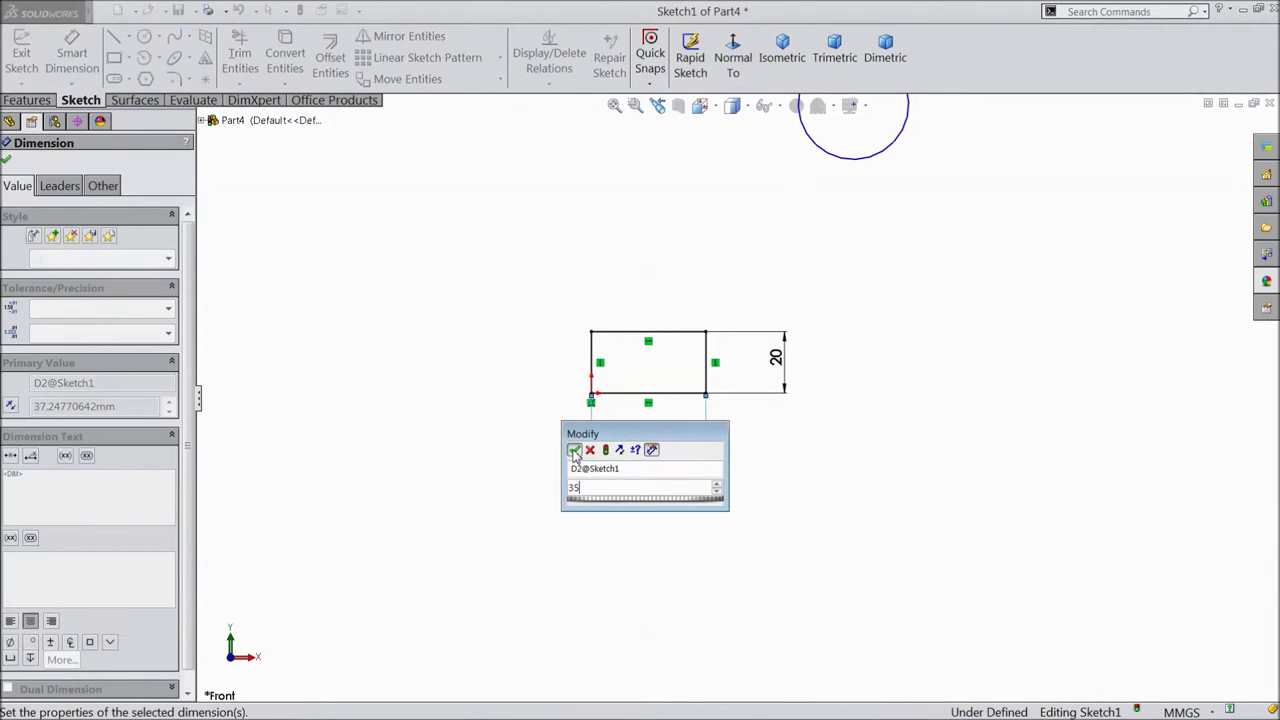
{"action": "left_click", "coordinate": [575, 451]}
- Set the circle diameter to 20 mm
{"action": "left_click", "coordinate": [843, 229]}
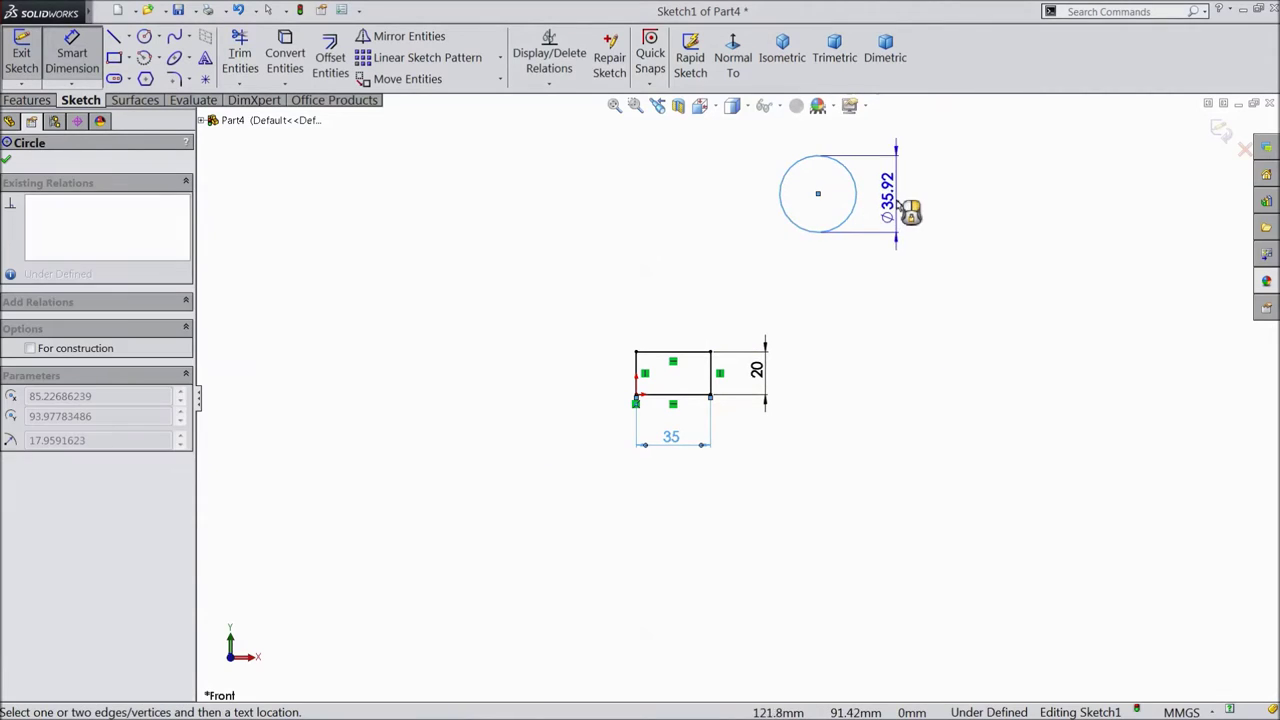
{"action": "left_click", "coordinate": [914, 206]}
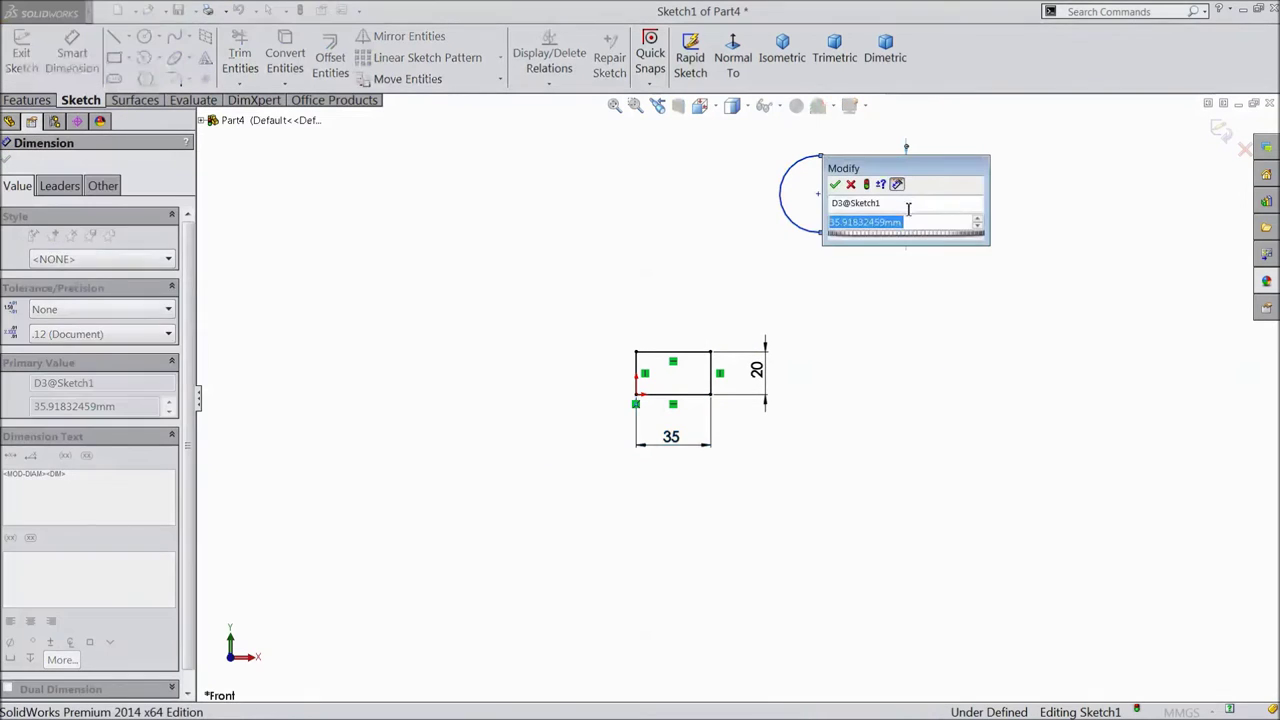
{"action": "type", "text": "20"}
{"action": "left_click", "coordinate": [836, 186]}
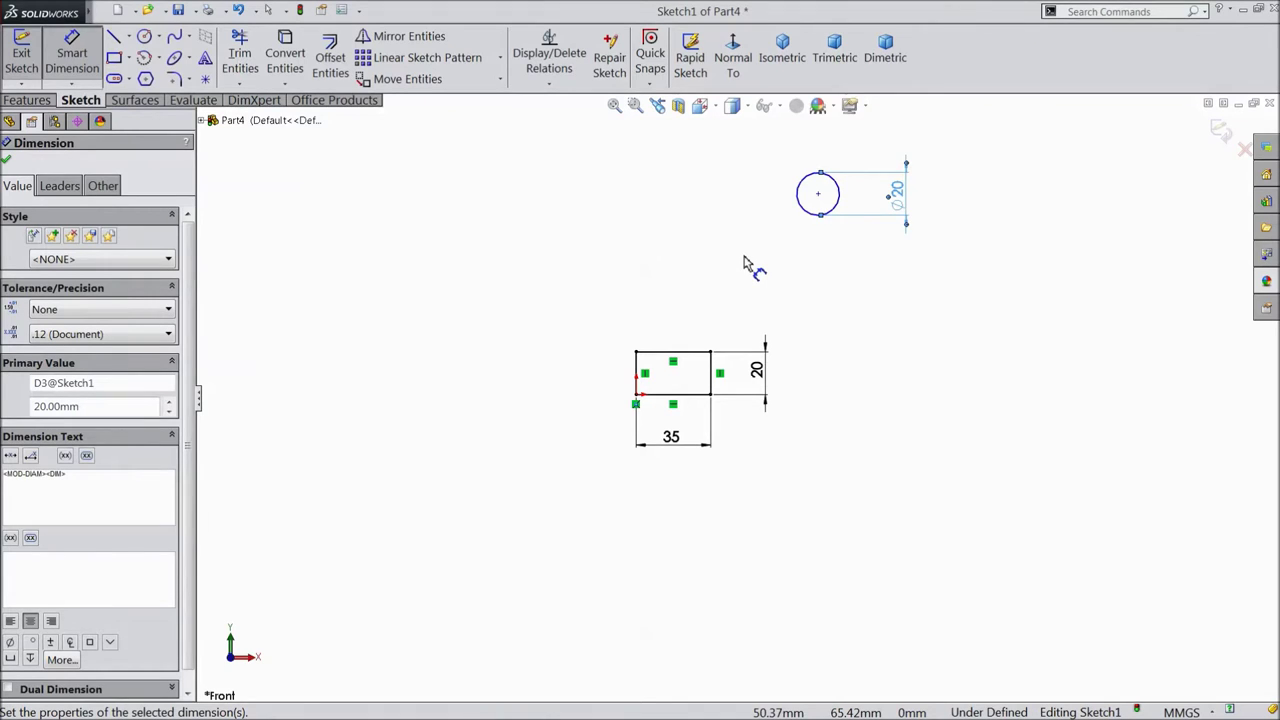
- Locate the circle centre 100 mm above and 200 mm across from the rectangle
{"action": "scroll", "coordinate": [751, 270], "scroll_direction": "up", "scroll_amount": 2}
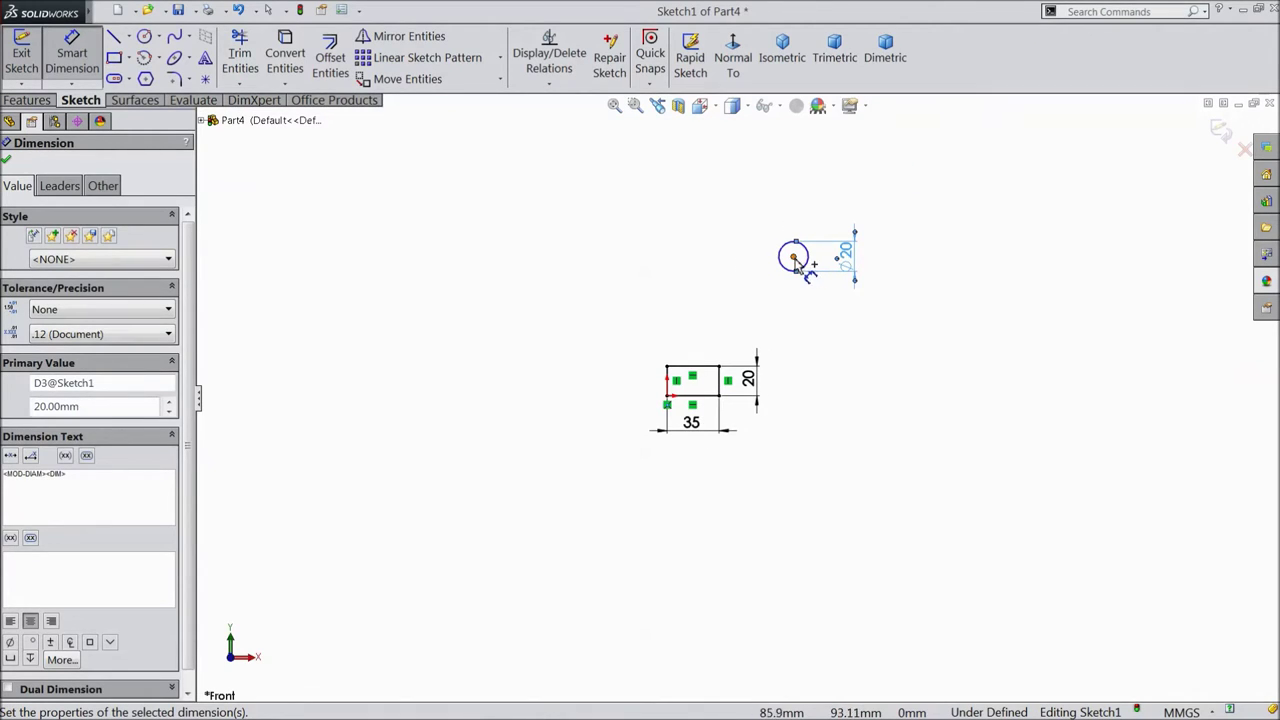
{"action": "left_click", "coordinate": [795, 258]}
{"action": "left_click", "coordinate": [716, 399]}
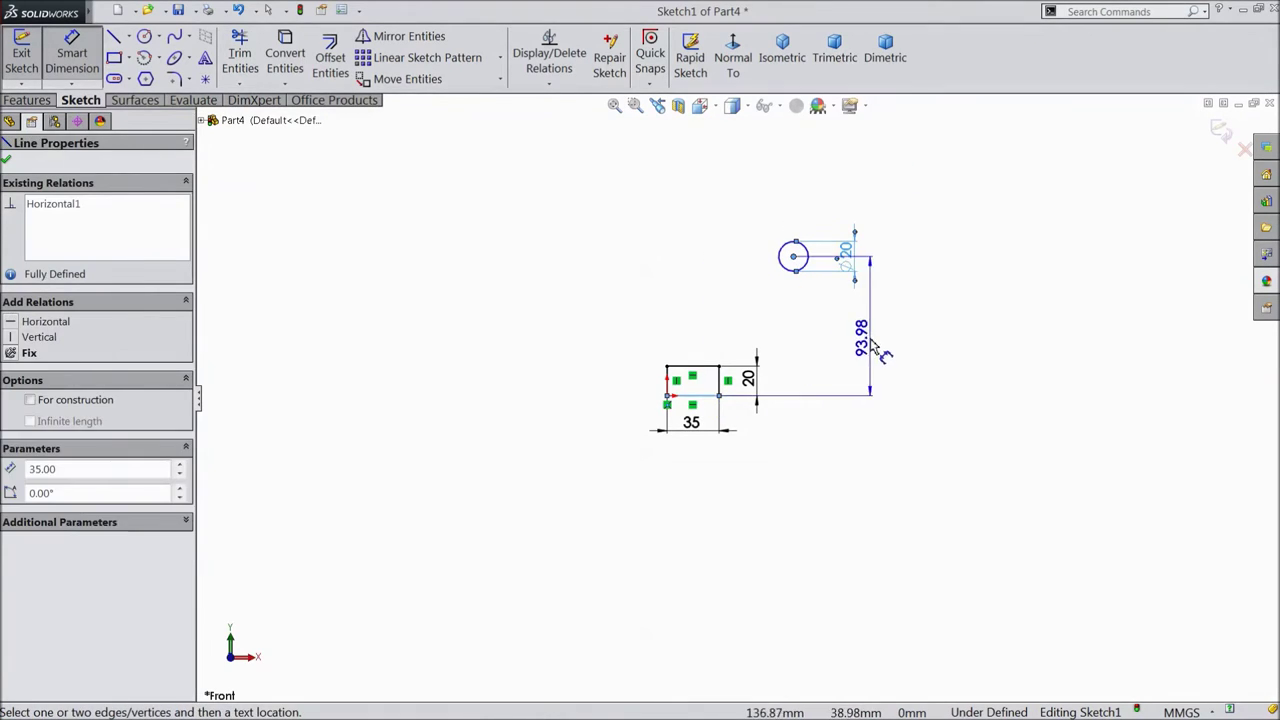
{"action": "left_click", "coordinate": [870, 345]}
{"action": "type", "text": "100"}
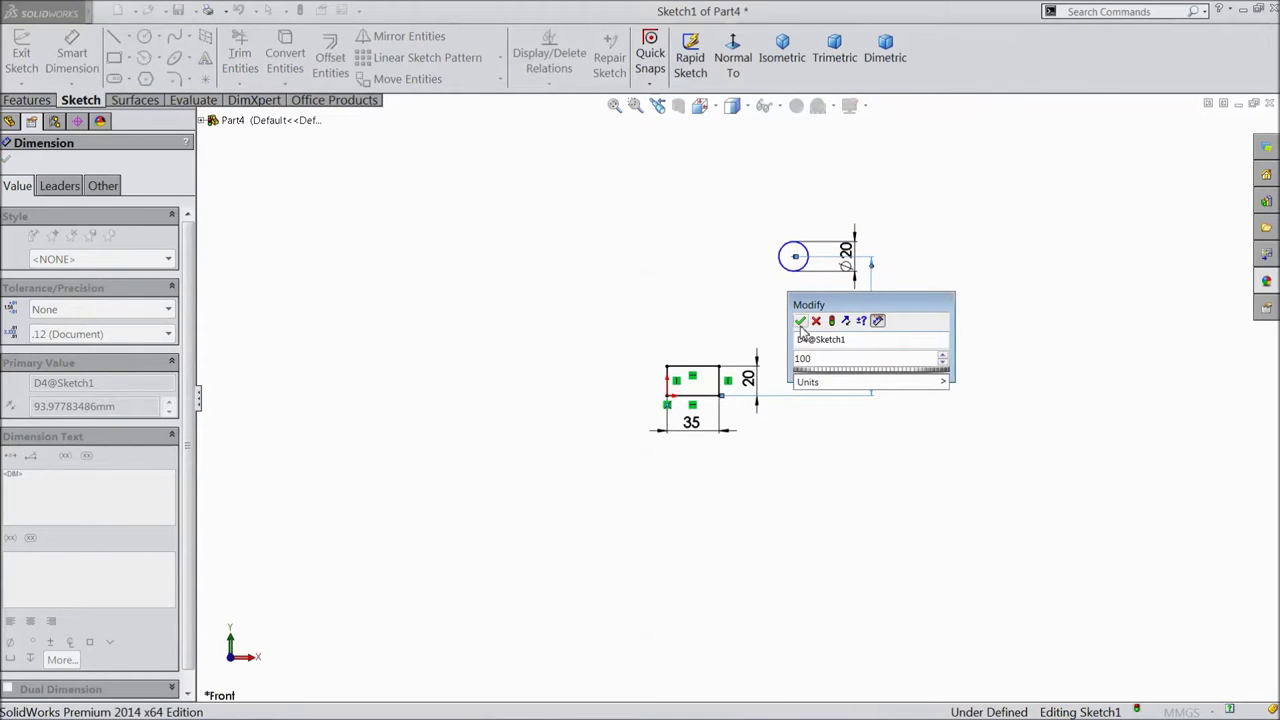
{"action": "left_click", "coordinate": [800, 322]}
{"action": "scroll", "coordinate": [780, 258], "scroll_direction": "down", "scroll_amount": 2}
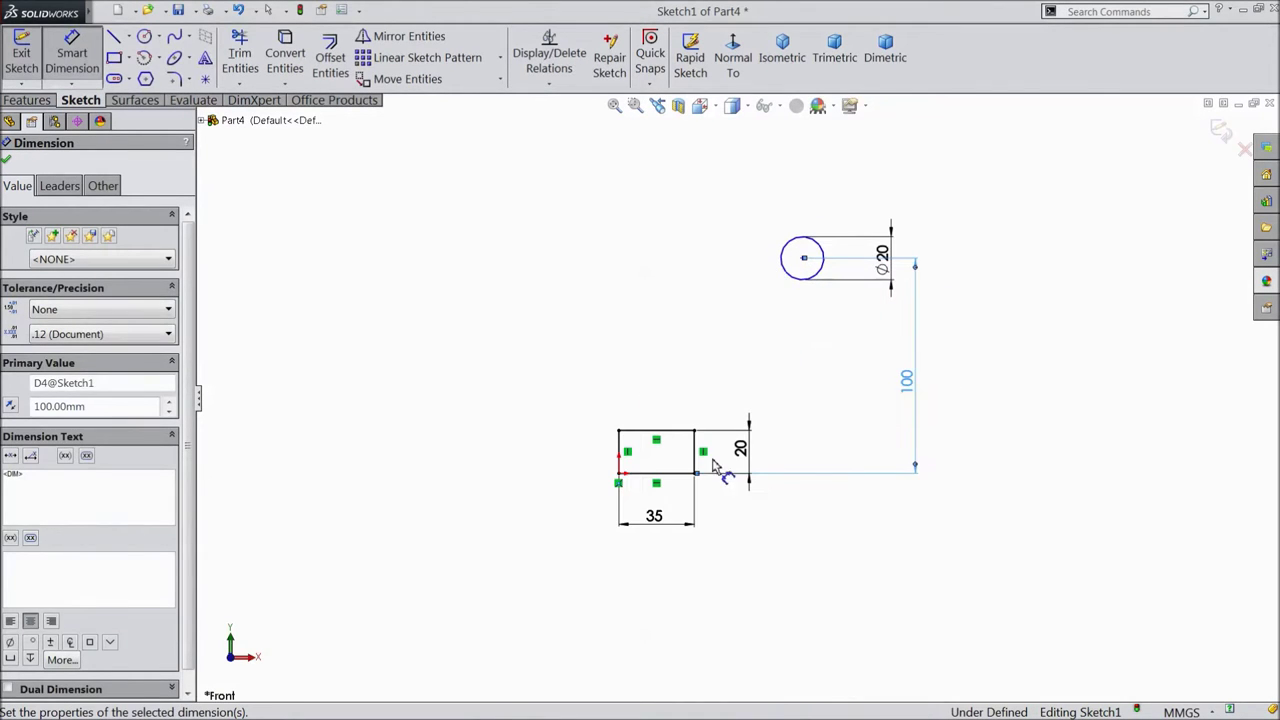
{"action": "left_click", "coordinate": [619, 468]}
{"action": "left_click", "coordinate": [804, 259]}
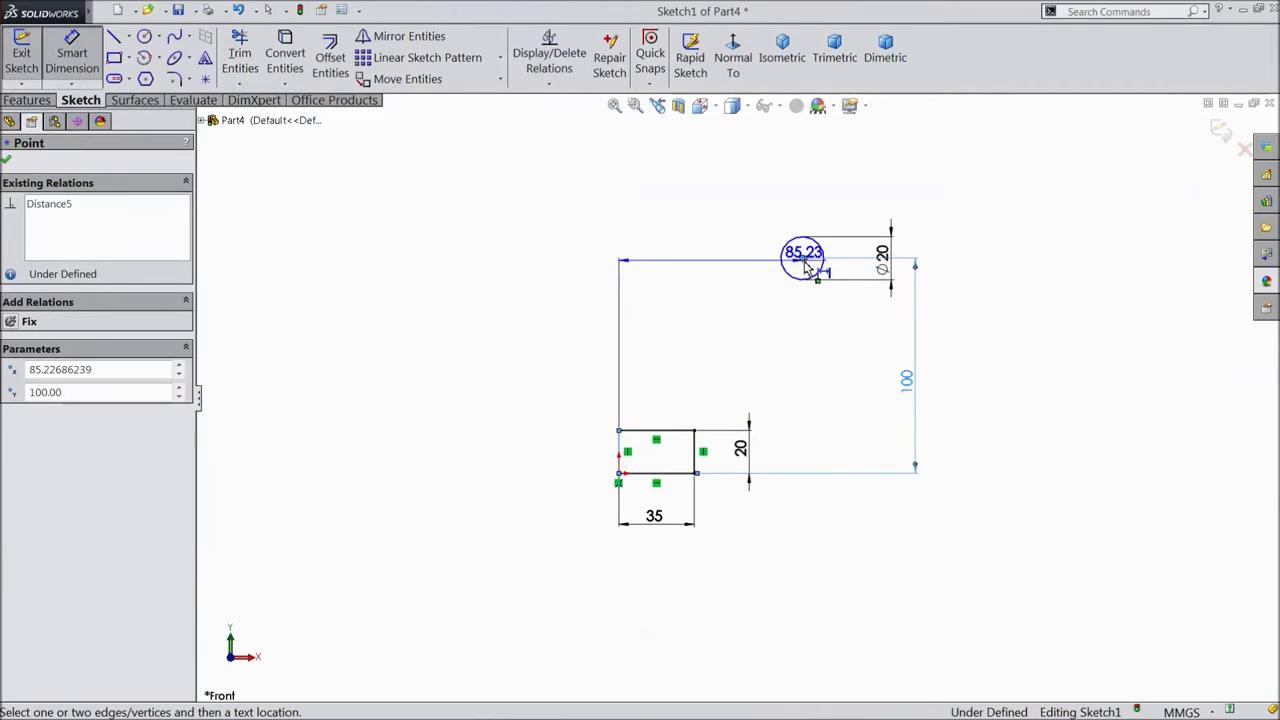
{"action": "left_click", "coordinate": [726, 198]}
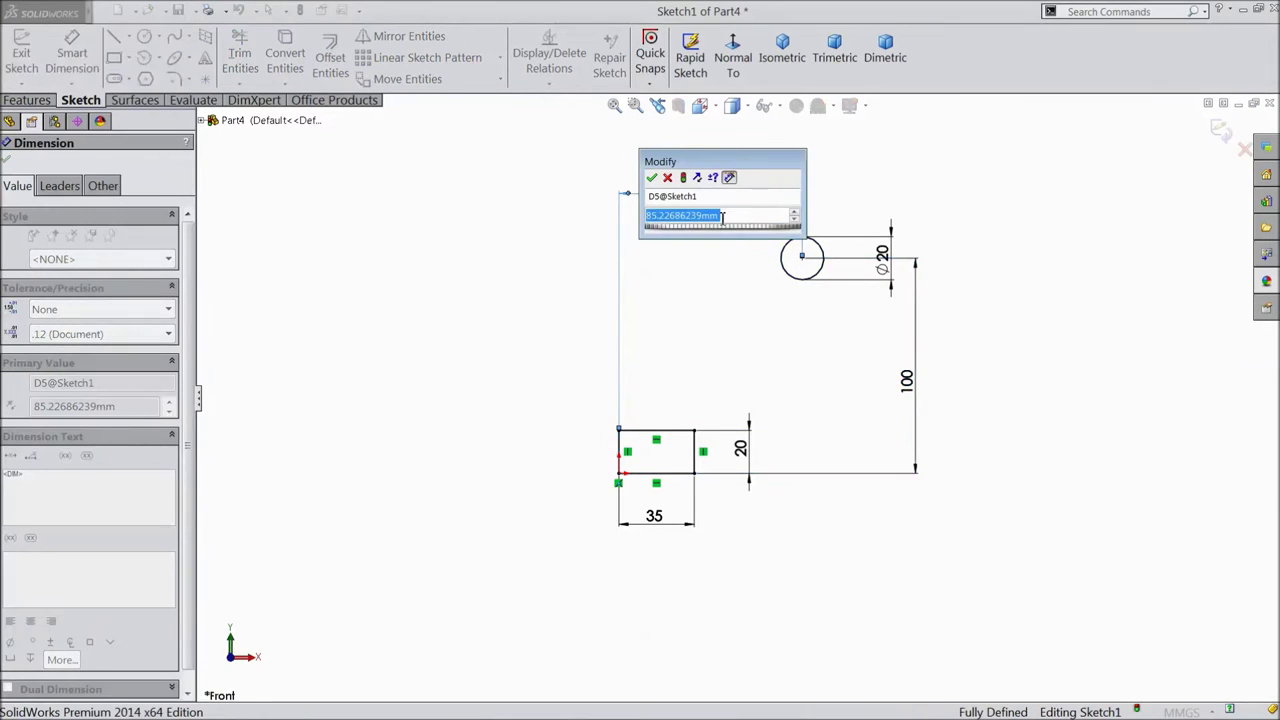
{"action": "type", "text": "200"}
{"action": "key", "text": "Return"}
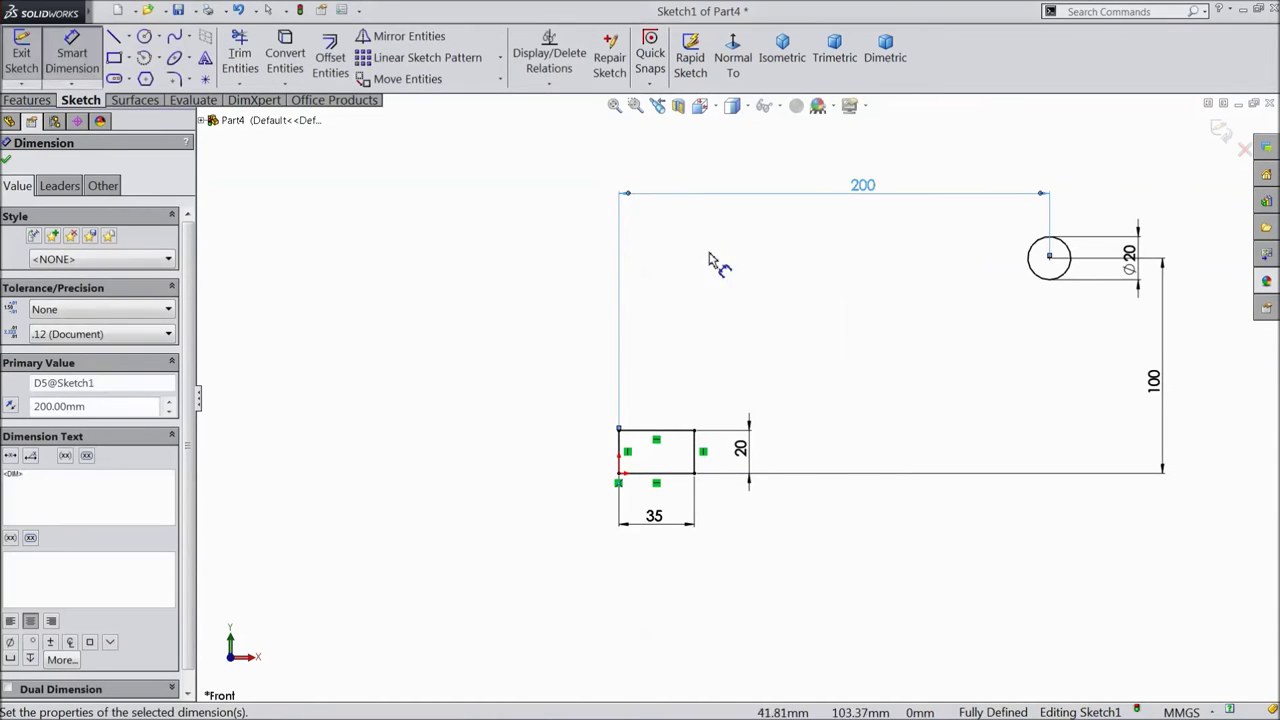
- Revolve the sketch 360° about the rectangle's left edge into a ring and hub disc
{"action": "left_click", "coordinate": [26, 101]}
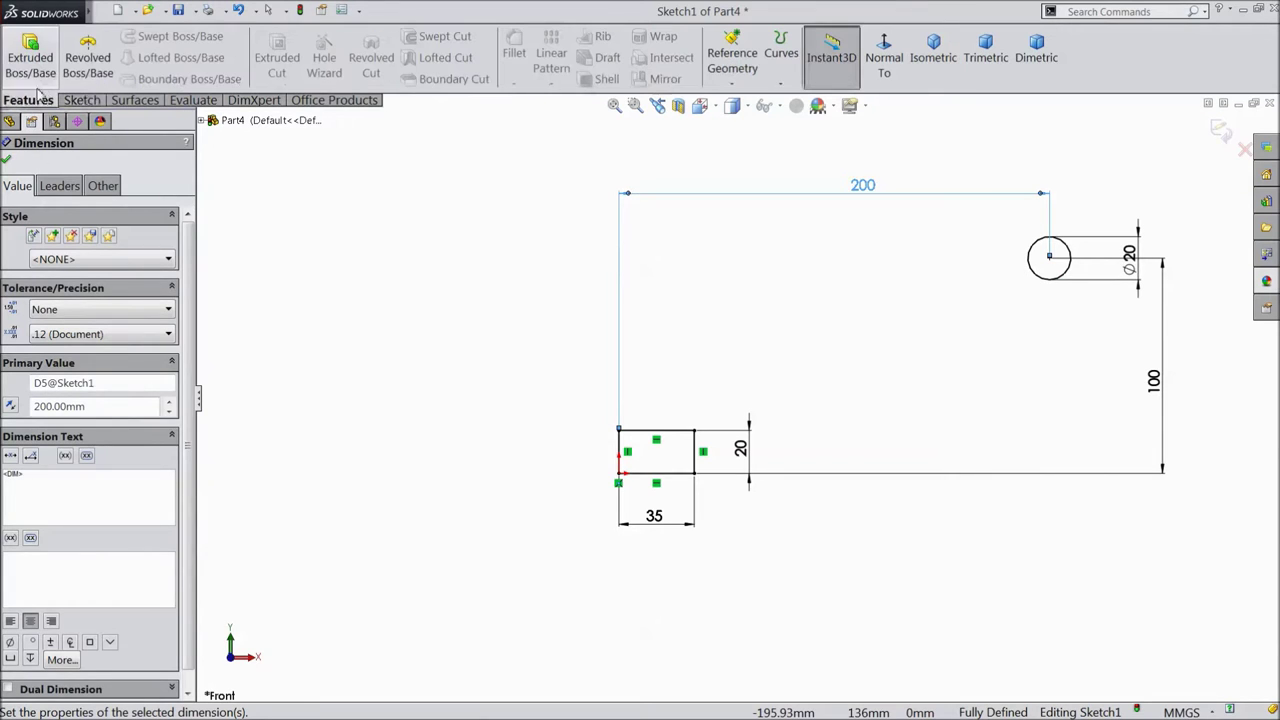
{"action": "left_click", "coordinate": [86, 60]}
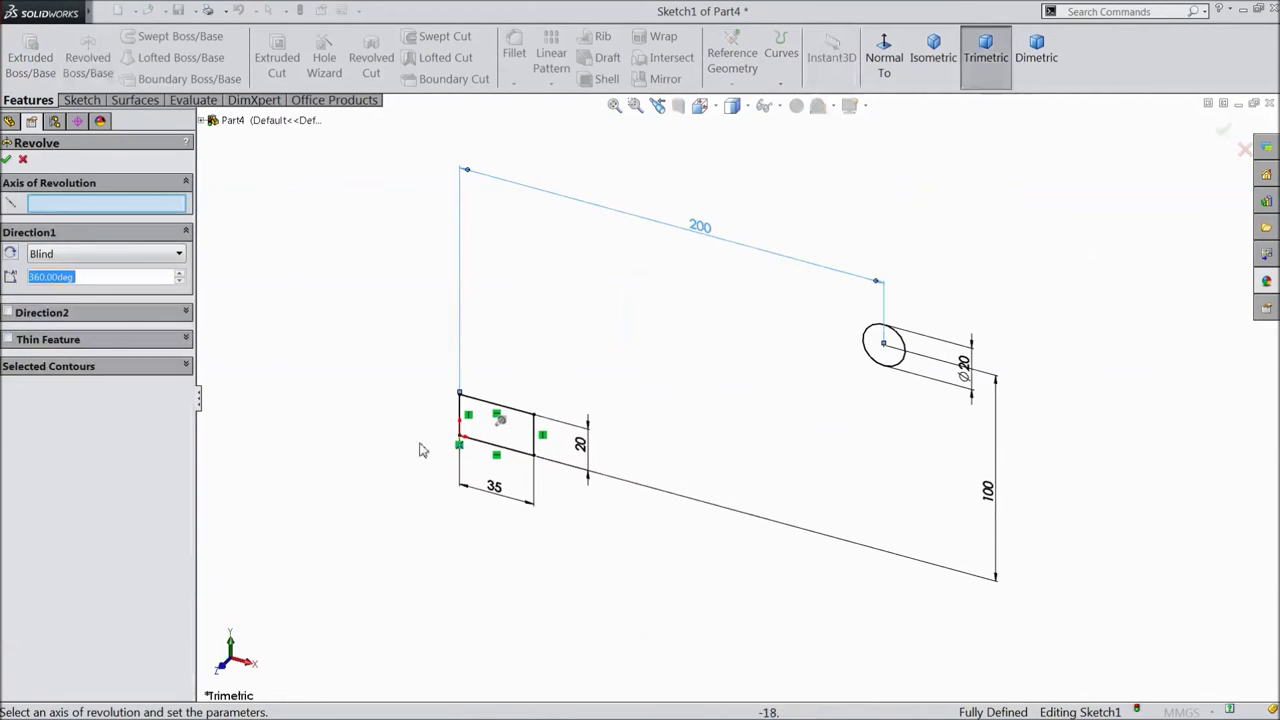
{"action": "left_click", "coordinate": [461, 412]}
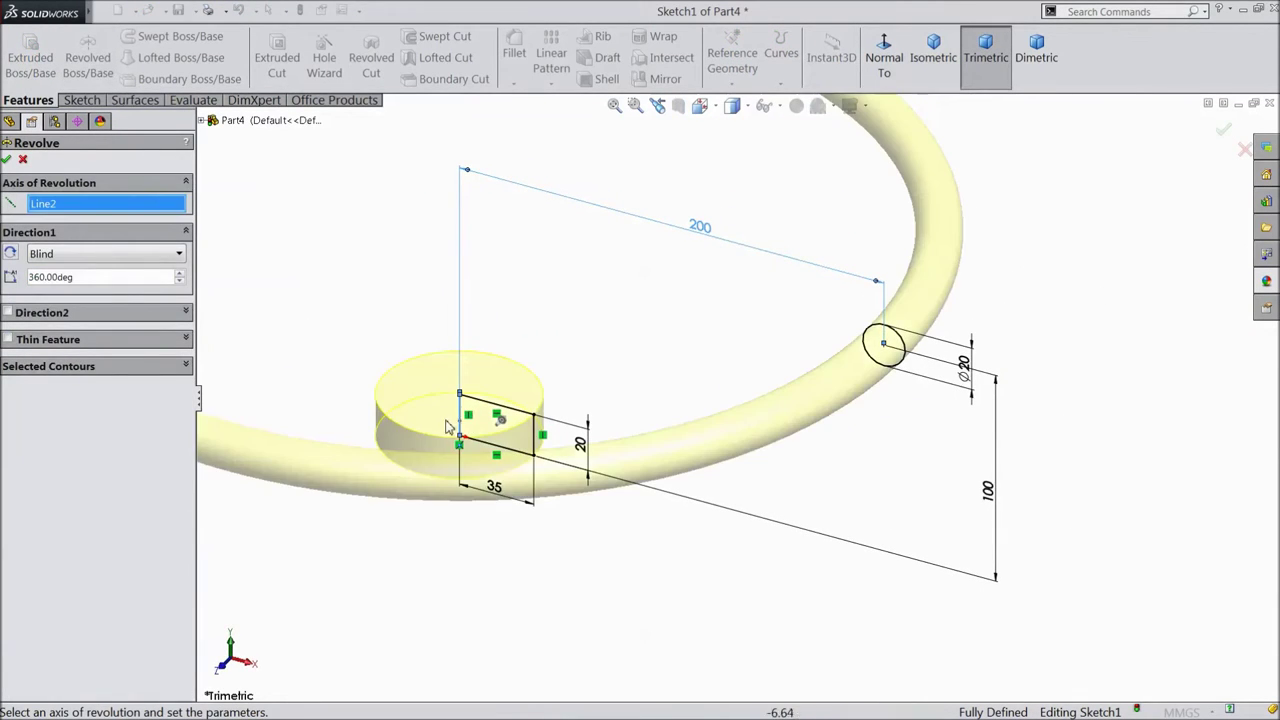
{"action": "left_click", "coordinate": [6, 160]}
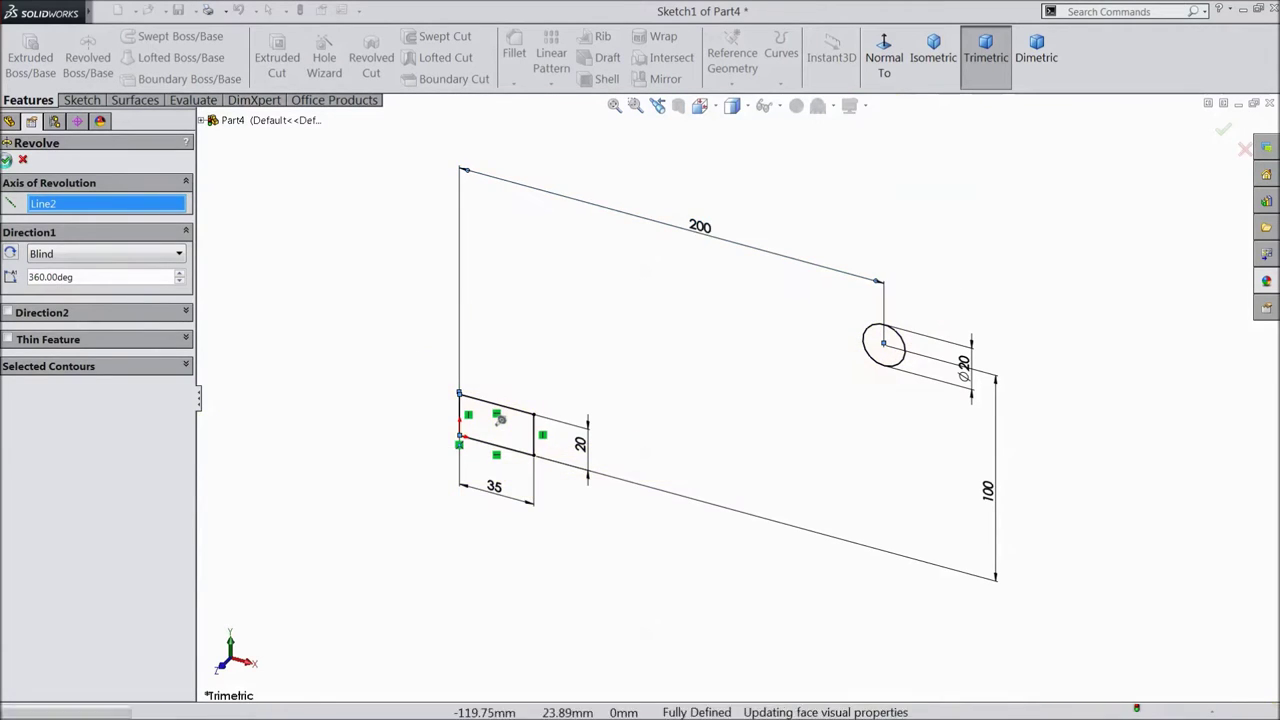
{"action": "key", "text": "f"}
{"action": "mouse_move", "coordinate": [303, 409]}
{"action": "middle_mouse_down"}
{"action": "mouse_move", "coordinate": [345, 428]}
{"action": "mouse_move", "coordinate": [370, 474]}
{"action": "middle_mouse_up"}
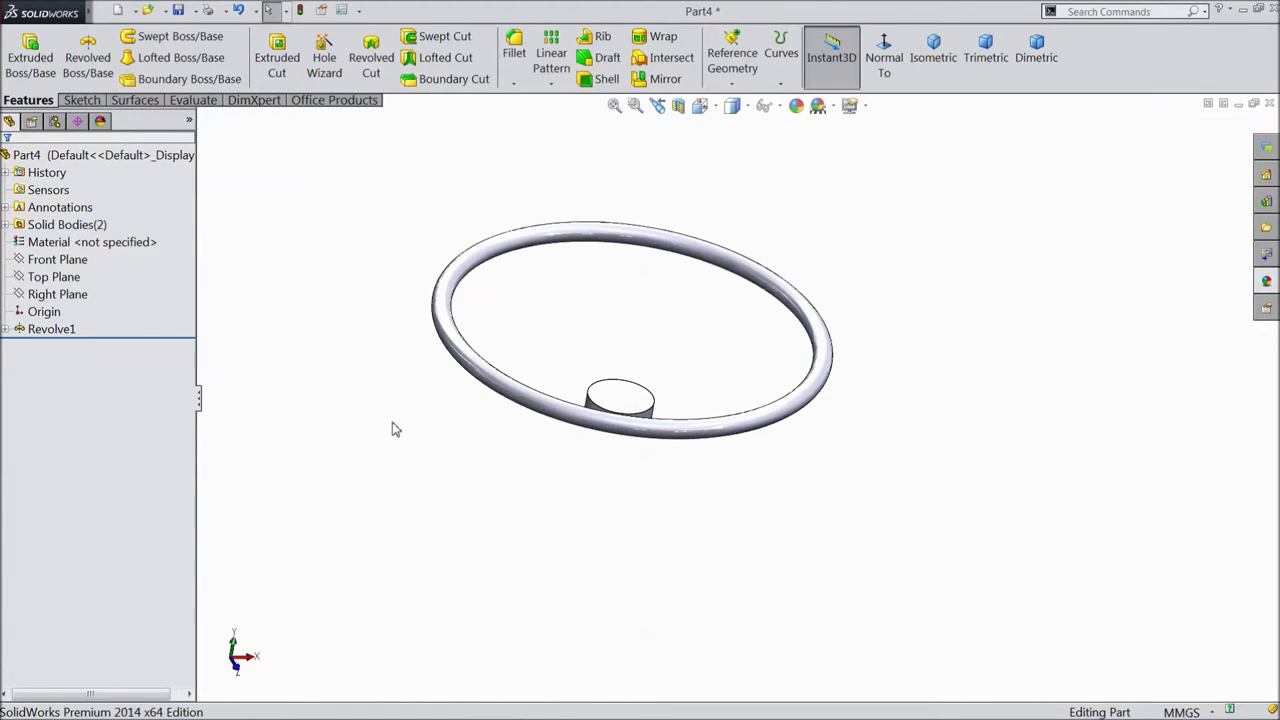
- In a new Front Plane sketch, draw a line from the hub's right edge to the rim tube's end
{"action": "left_click", "coordinate": [70, 261]}
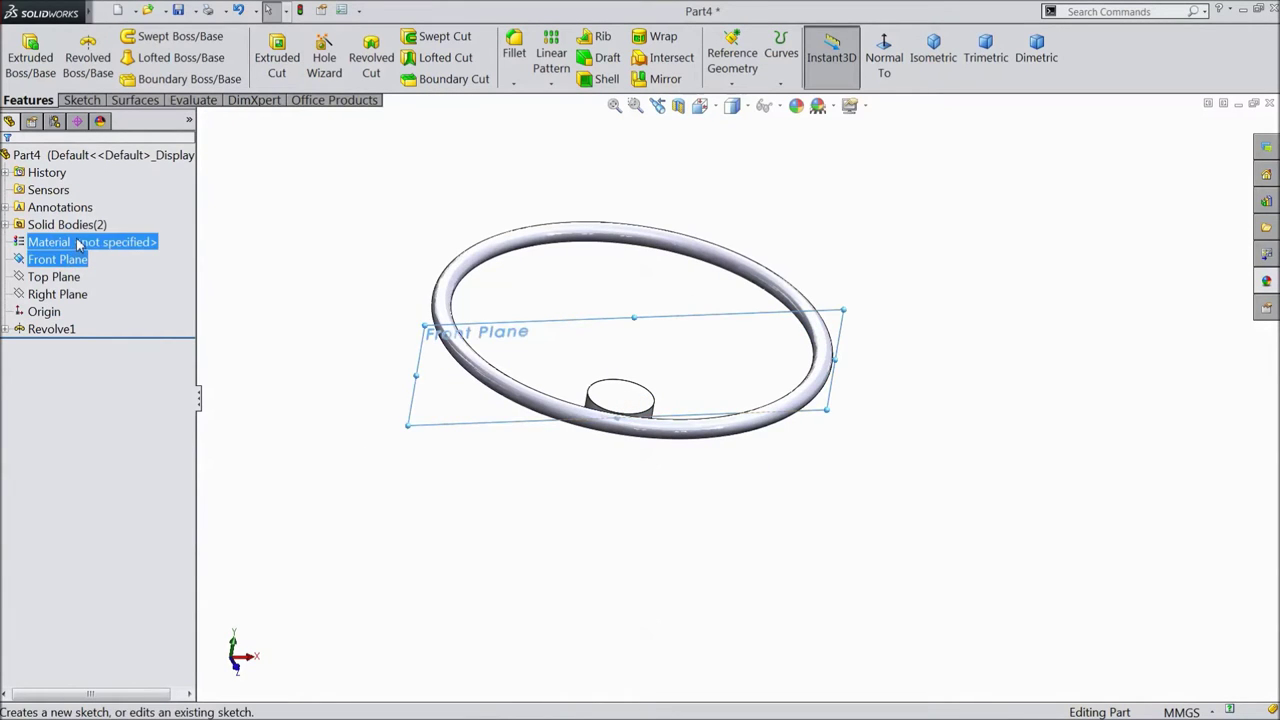
{"action": "left_click", "coordinate": [80, 243]}
{"action": "left_click", "coordinate": [733, 57]}
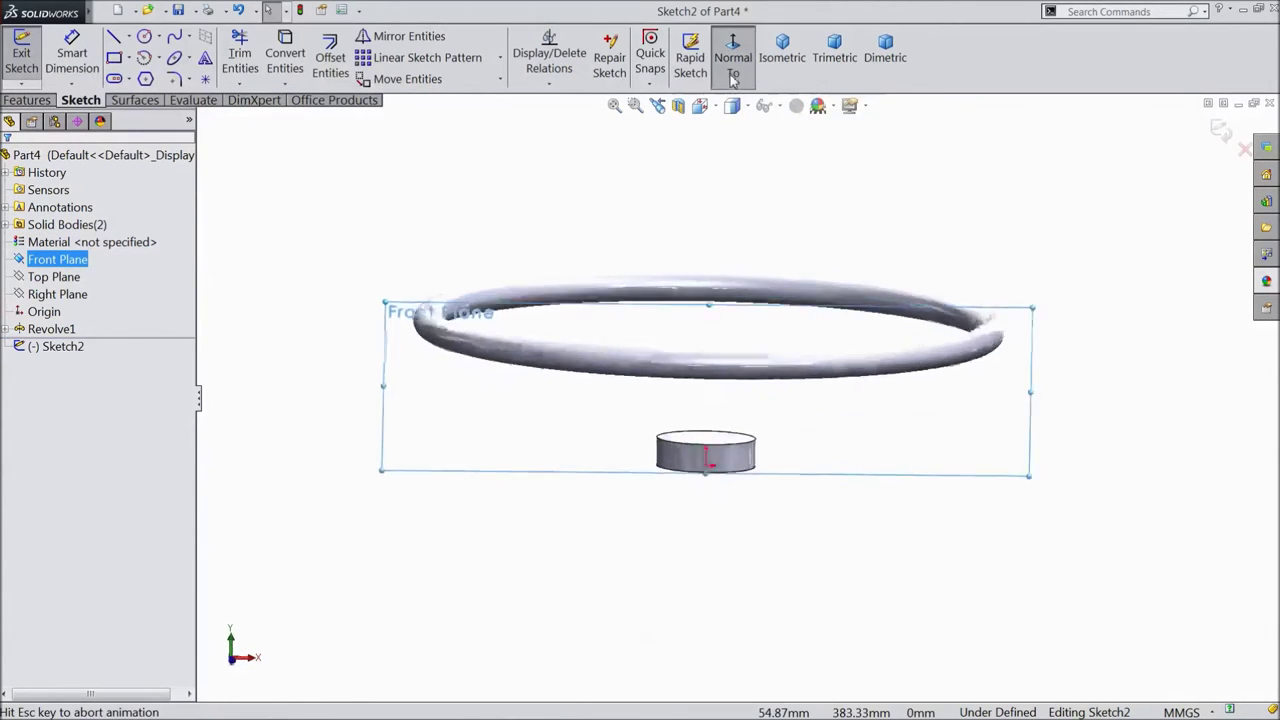
{"action": "left_click", "coordinate": [113, 40]}
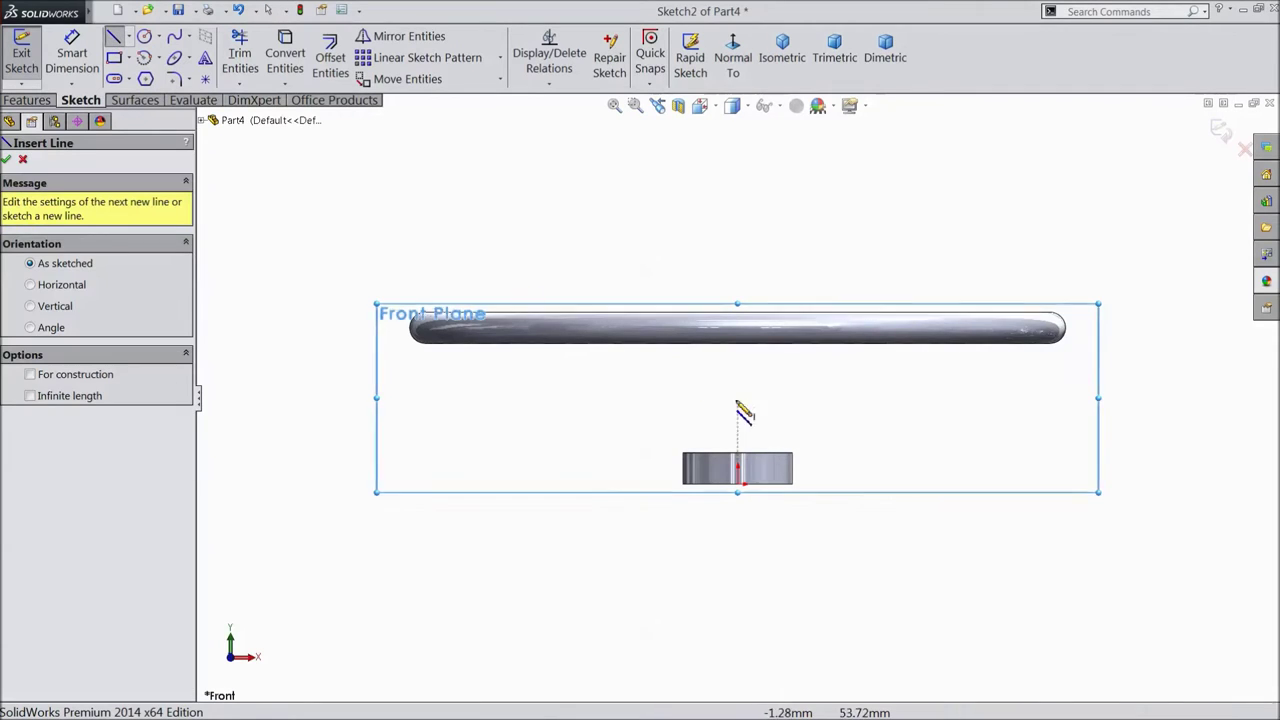
{"action": "scroll", "coordinate": [797, 475], "scroll_direction": "down", "scroll_amount": 3}
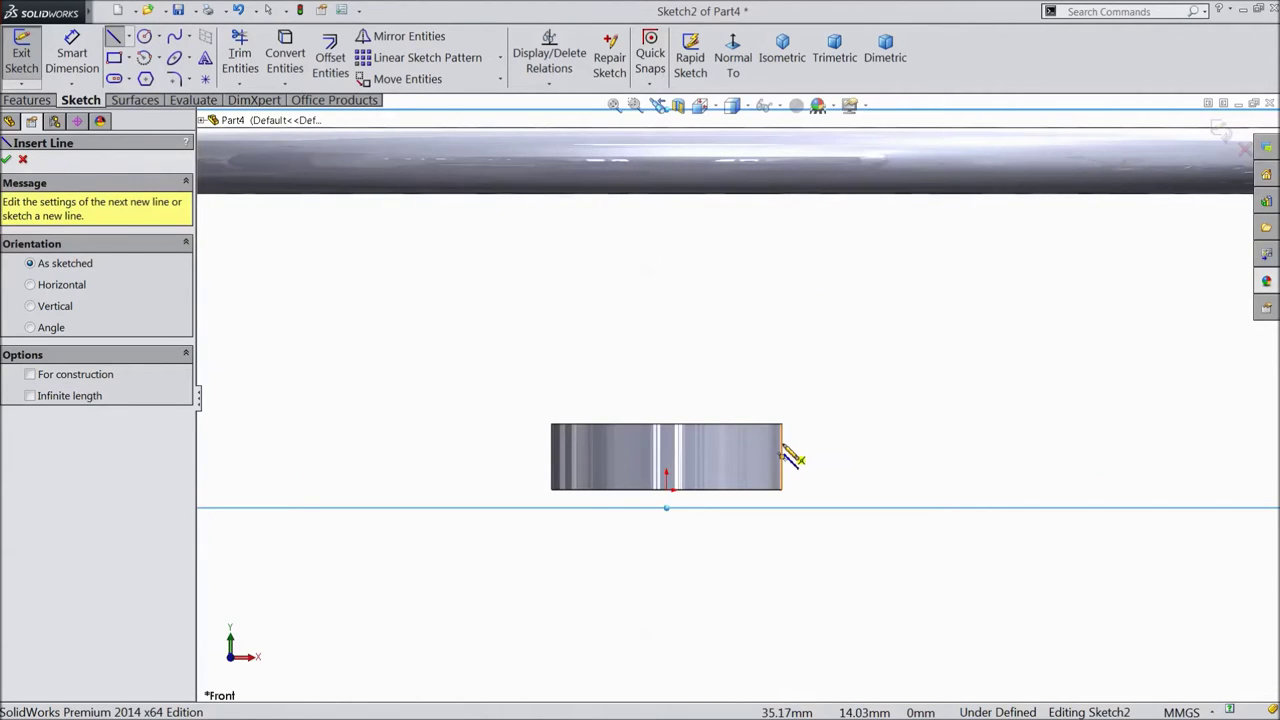
{"action": "left_click", "coordinate": [782, 452]}
{"action": "scroll", "coordinate": [886, 432], "scroll_direction": "up", "scroll_amount": 3}
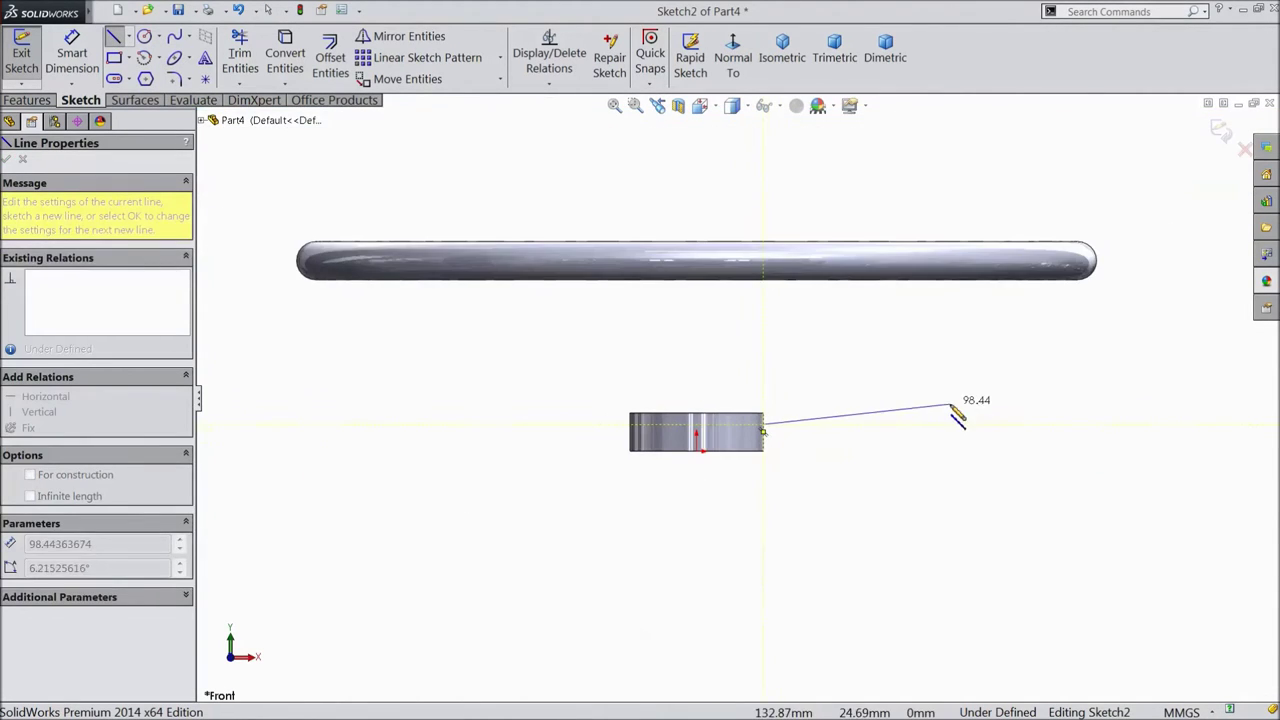
{"action": "left_click", "coordinate": [1077, 263]}
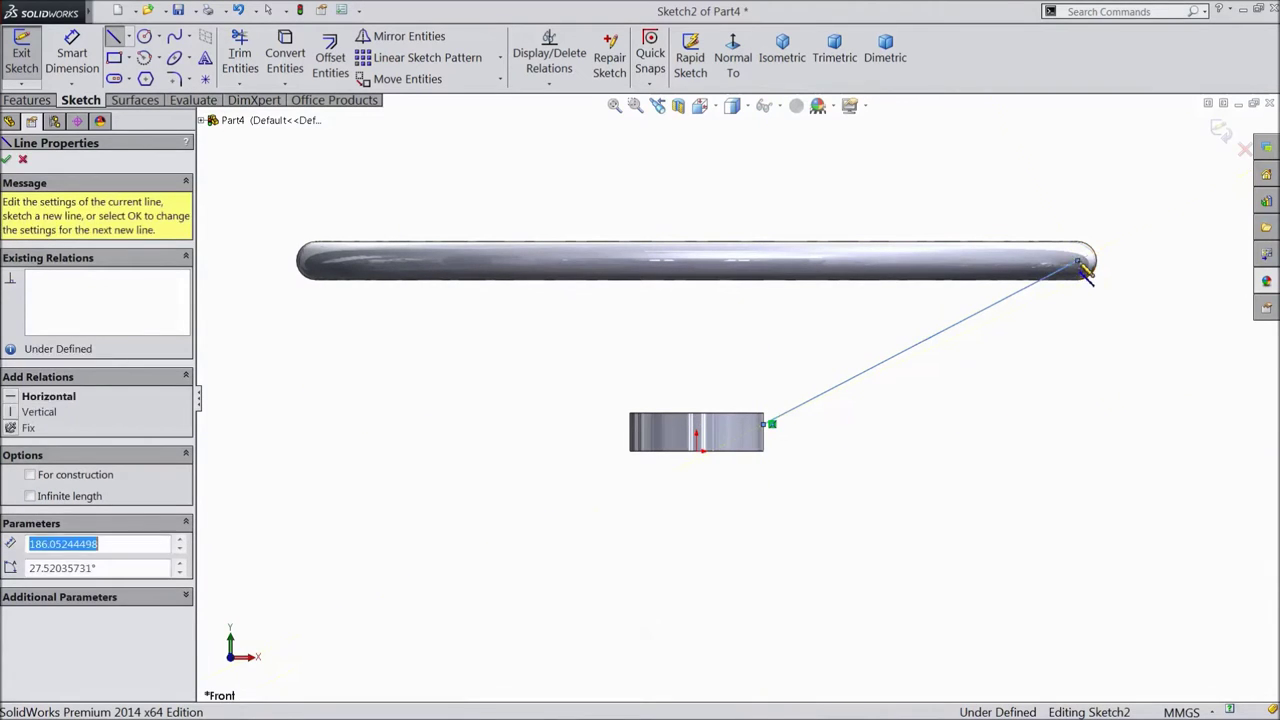
{"action": "key", "text": "Escape"}
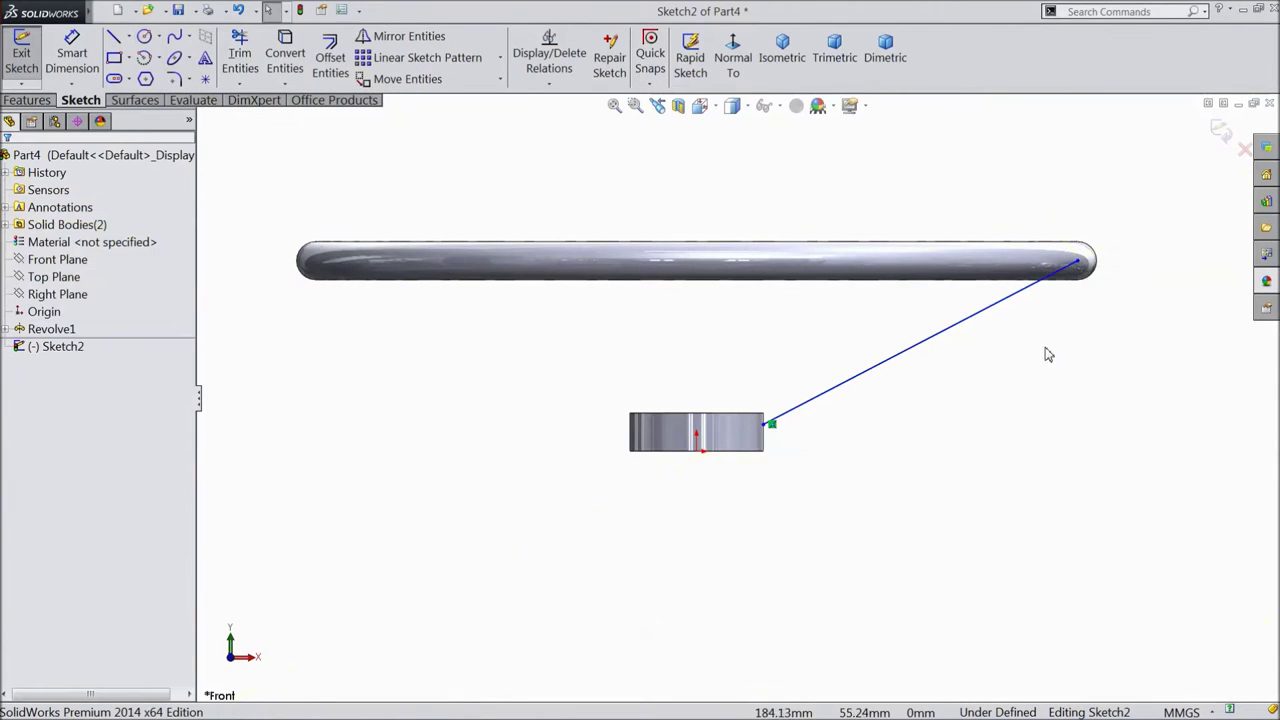
- Dimension the line's hub endpoint 8 mm from the hub's top edge
{"action": "scroll", "coordinate": [949, 320], "scroll_direction": "down", "scroll_amount": 1}
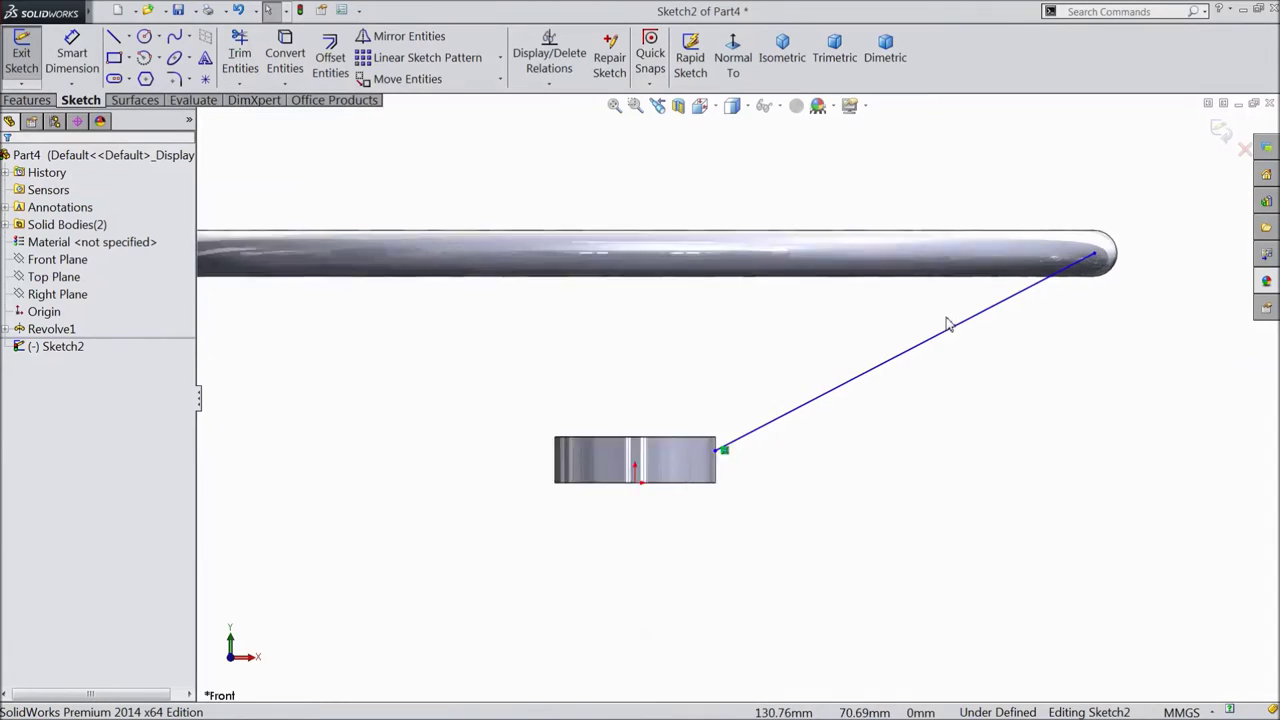
{"action": "scroll", "coordinate": [951, 331], "scroll_direction": "down", "scroll_amount": 2}
{"action": "scroll", "coordinate": [860, 380], "scroll_direction": "up", "scroll_amount": 1}
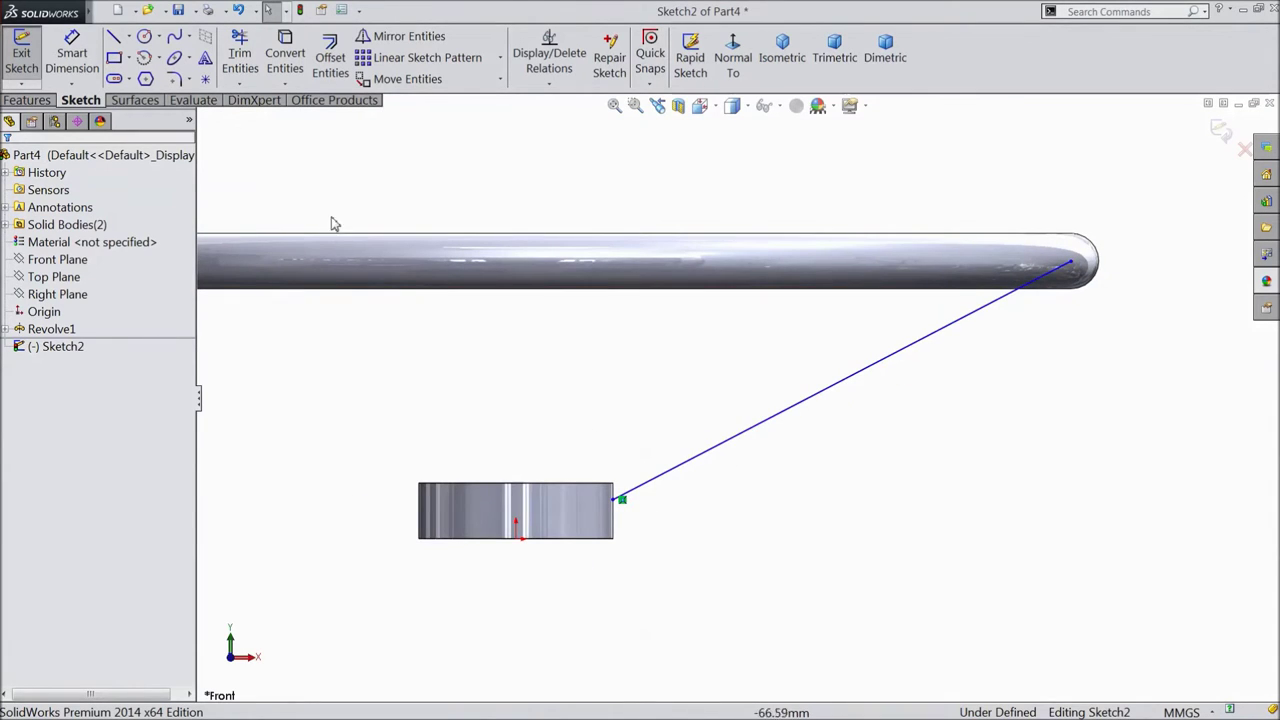
{"action": "left_click", "coordinate": [72, 55]}
{"action": "scroll", "coordinate": [553, 471], "scroll_direction": "down", "scroll_amount": 2}
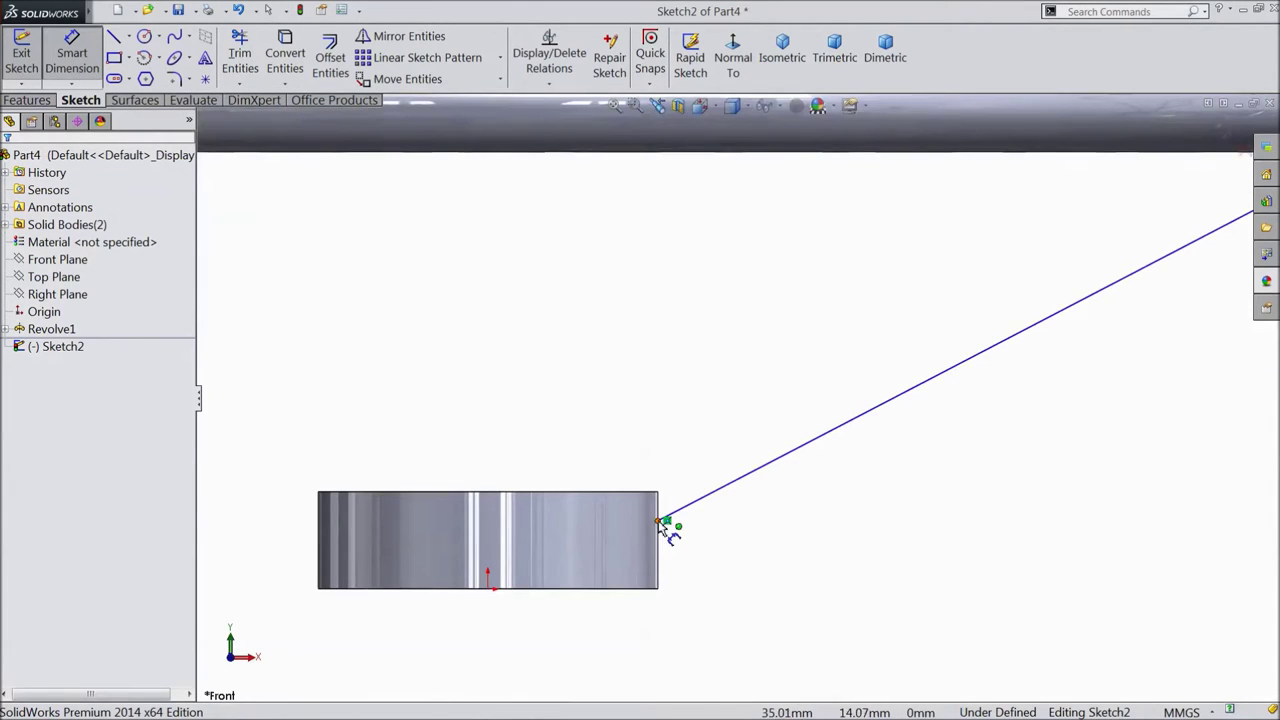
{"action": "left_click", "coordinate": [659, 522]}
{"action": "left_click", "coordinate": [648, 492]}
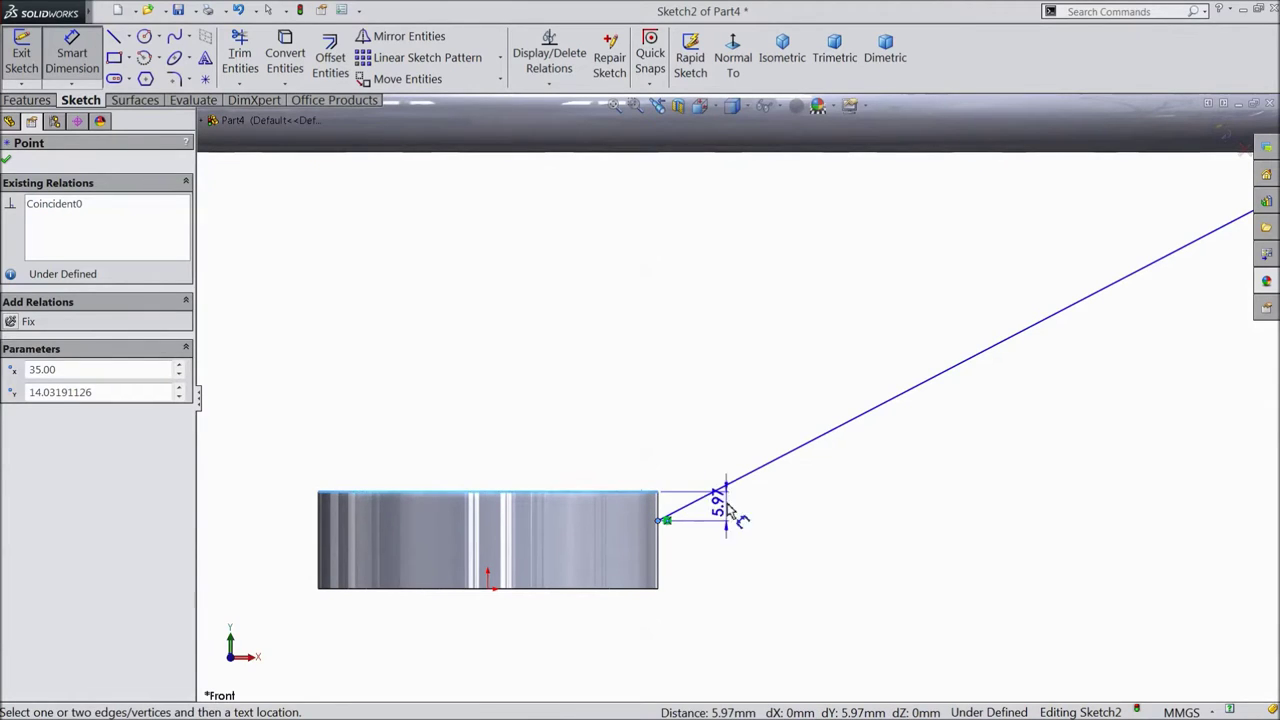
{"action": "left_click", "coordinate": [730, 512]}
{"action": "type", "text": "8"}
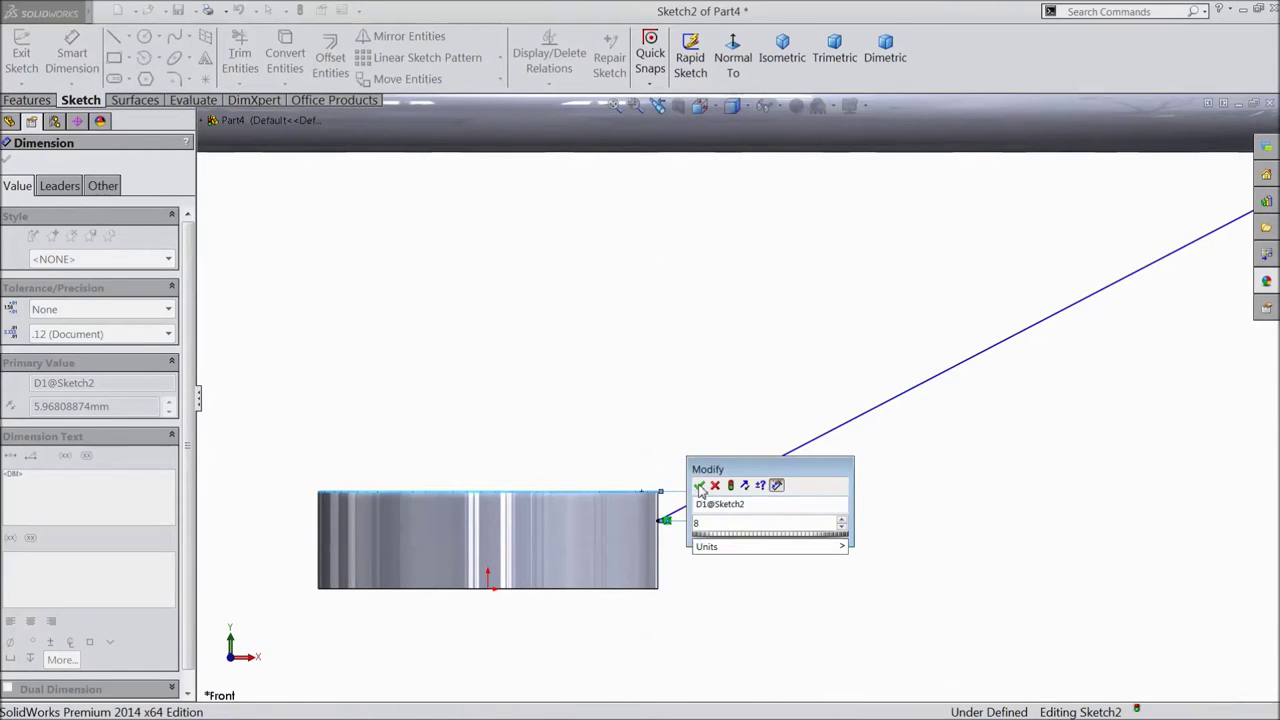
{"action": "left_click", "coordinate": [699, 487]}
{"action": "scroll", "coordinate": [700, 505], "scroll_direction": "up", "scroll_amount": 3}
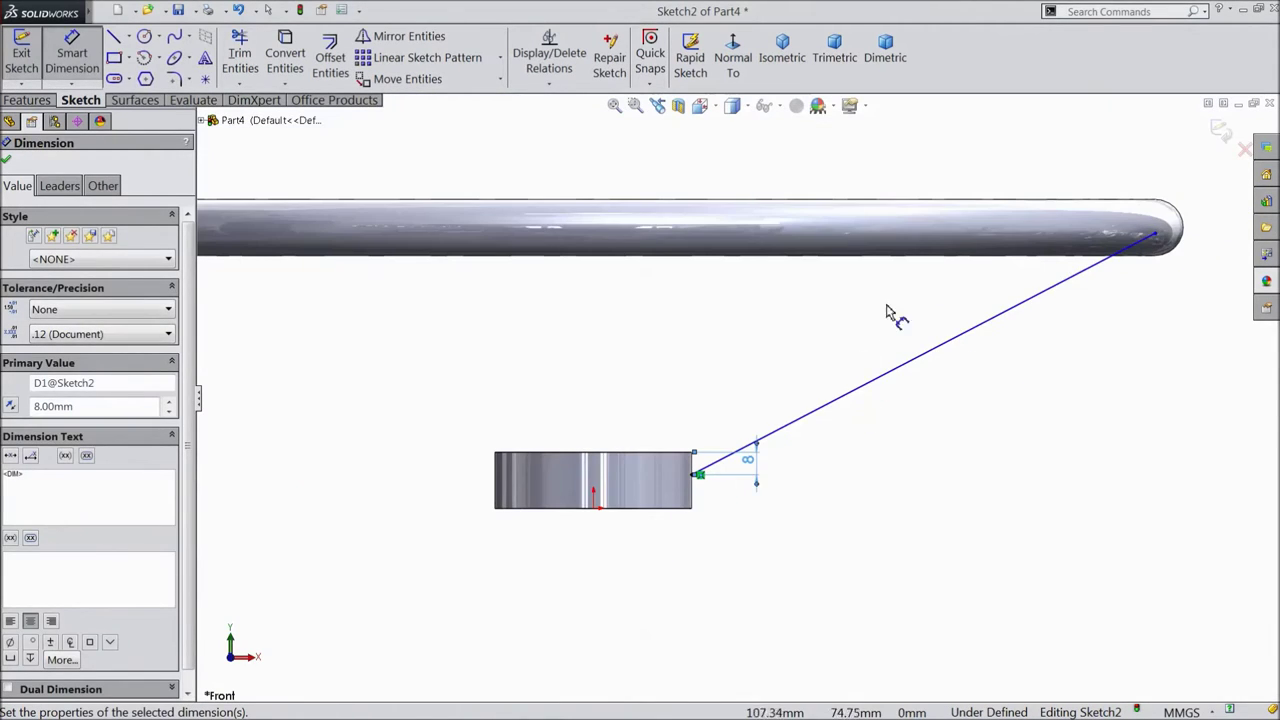
{"action": "left_click", "coordinate": [7, 162]}
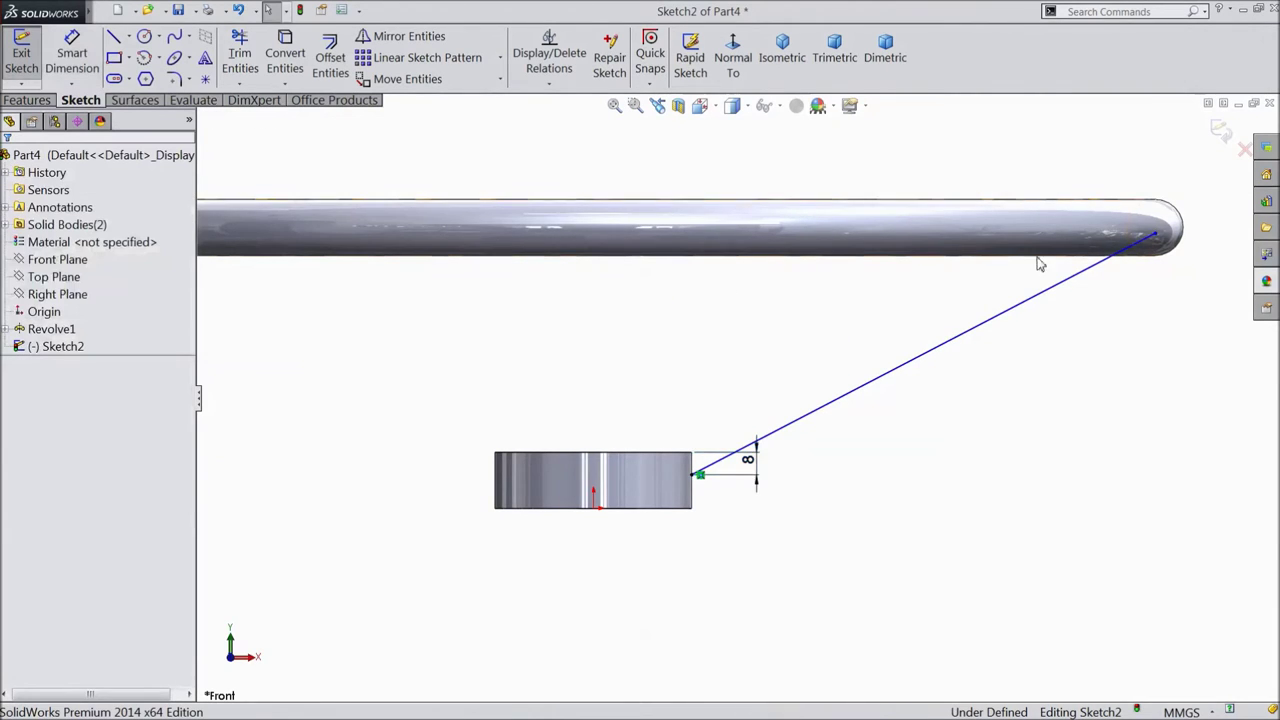
- Make the line's rim endpoint concentric with the rim tube's end edge and exit the sketch
{"action": "scroll", "coordinate": [1190, 237], "scroll_direction": "down", "scroll_amount": 1}
{"action": "scroll", "coordinate": [1057, 300], "scroll_direction": "down", "scroll_amount": 2}
{"action": "left_click", "coordinate": [1047, 293]}
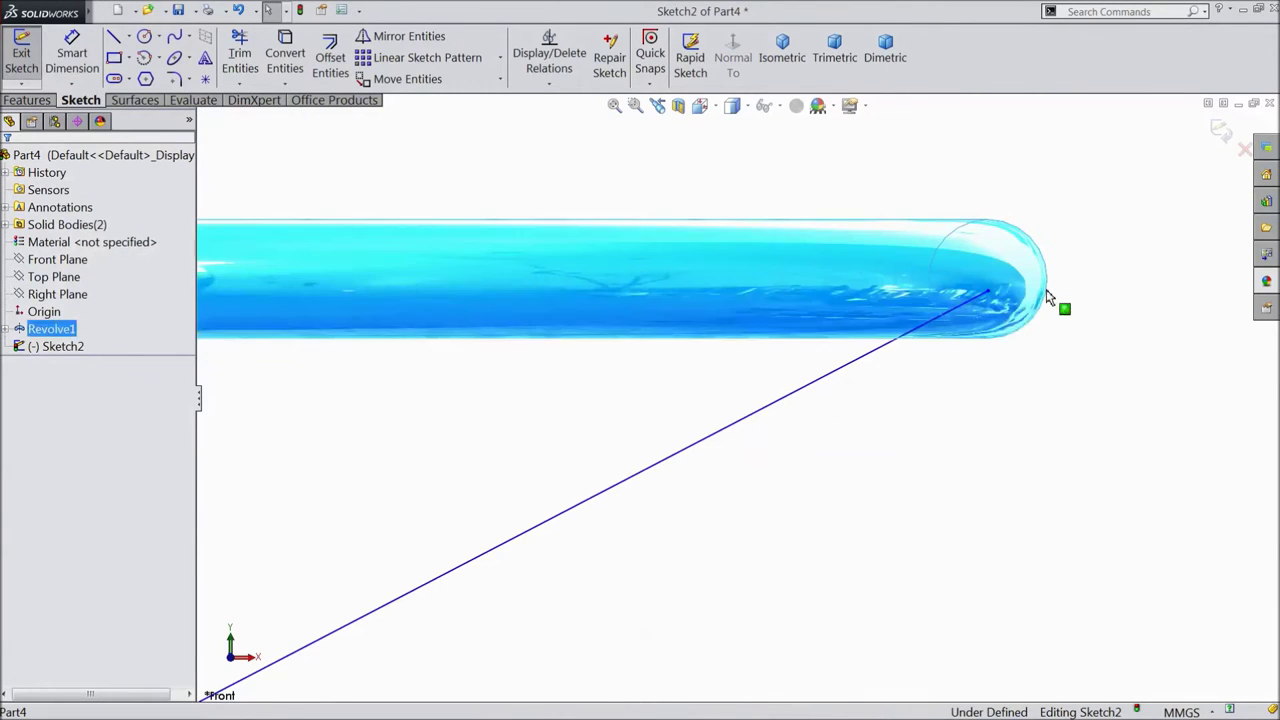
{"action": "left_click", "coordinate": [1046, 306]}
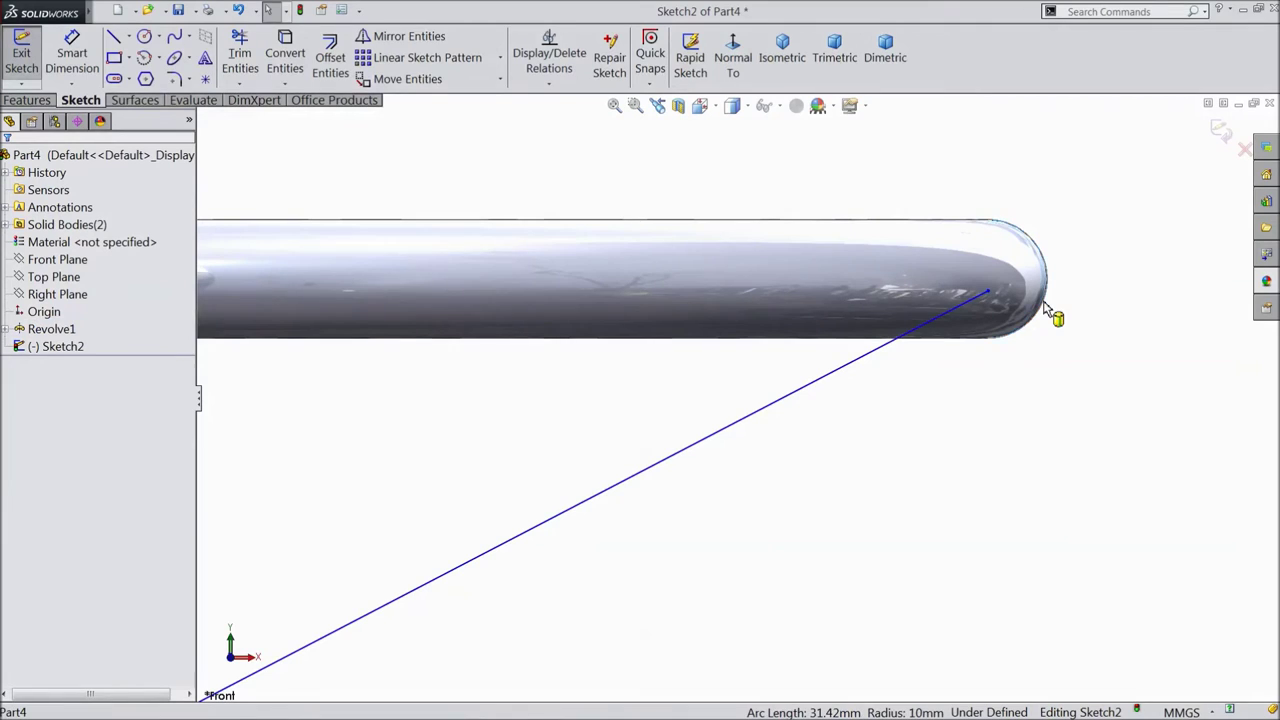
{"action": "left_click", "coordinate": [987, 292], "text": "ctrl"}
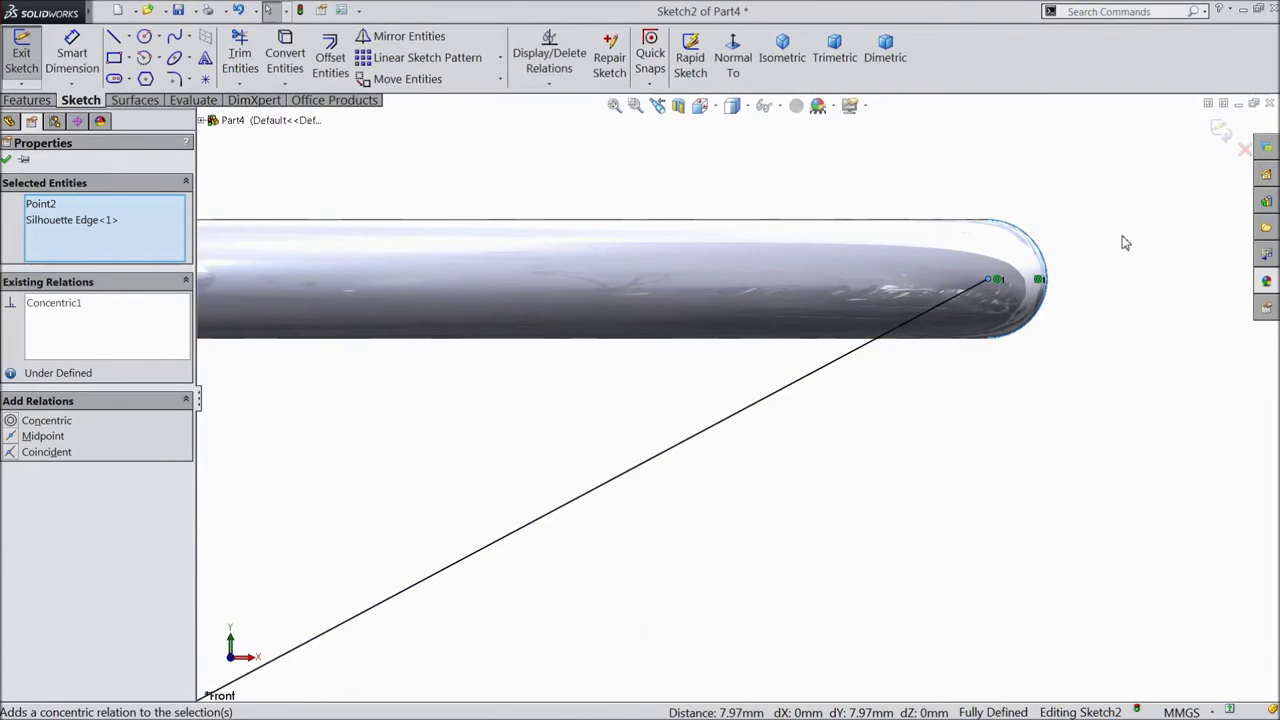
{"action": "left_click", "coordinate": [1220, 135]}
- Create Plane1 perpendicular to the spoke line through its rim endpoint
{"action": "scroll", "coordinate": [1000, 326], "scroll_direction": "down", "scroll_amount": 5}
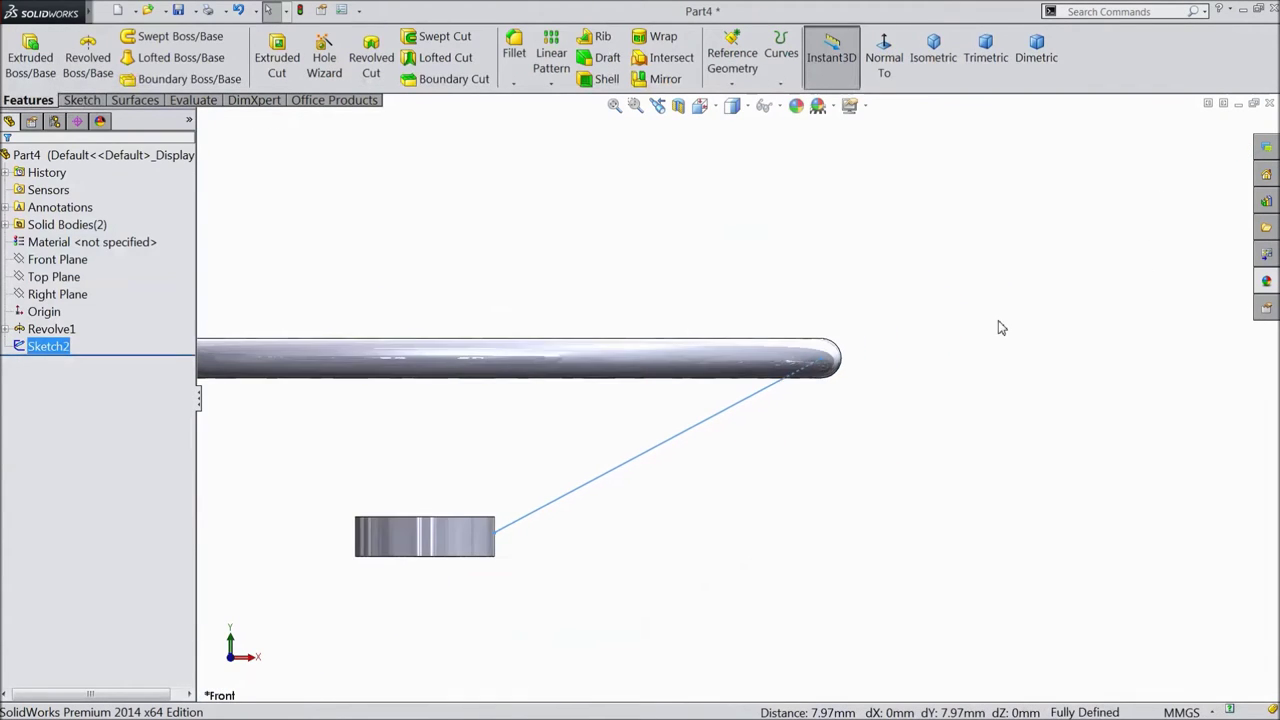
{"action": "middle_click_drag", "start_coordinate": [1010, 338], "coordinate": [891, 363]}
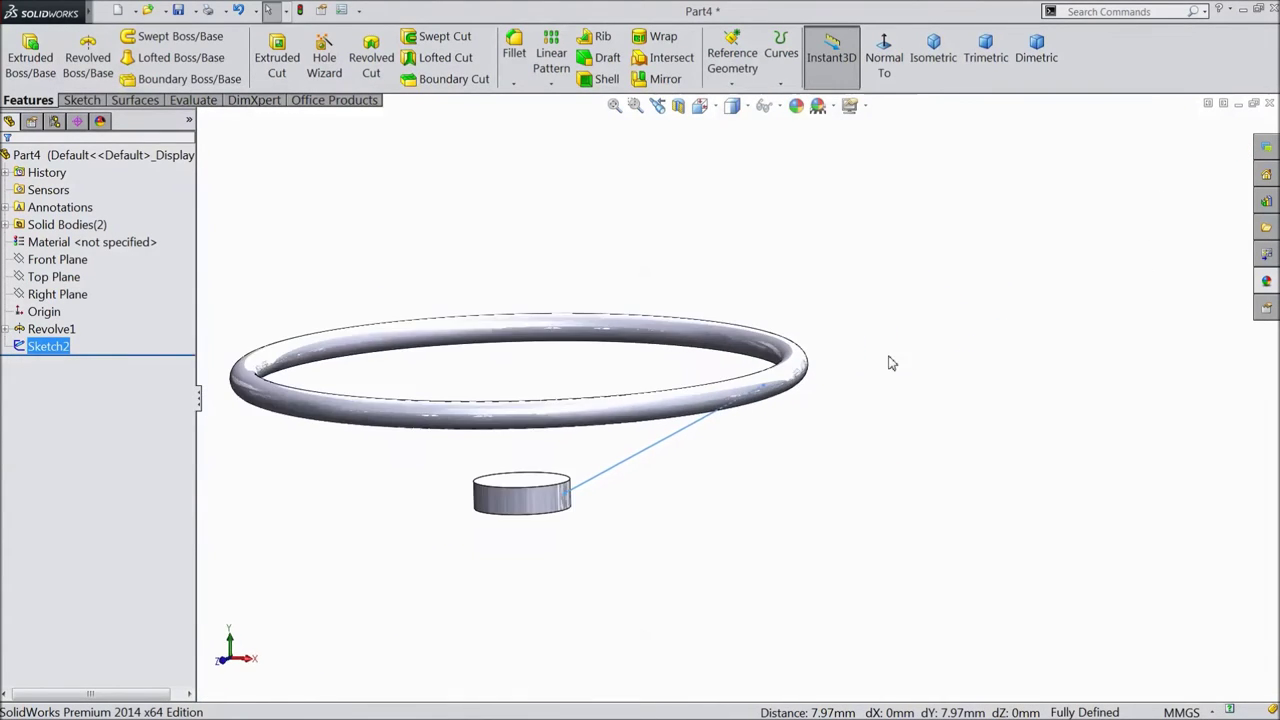
{"action": "left_click", "coordinate": [733, 86]}
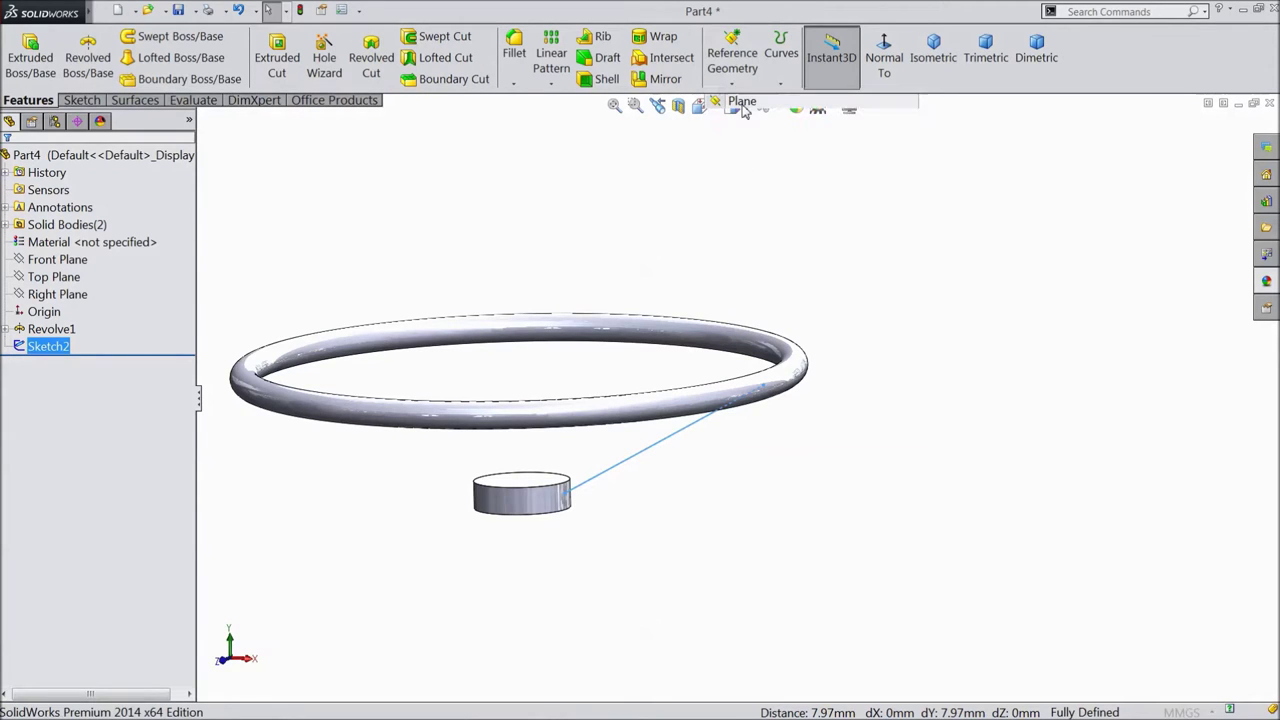
{"action": "left_click", "coordinate": [651, 453]}
{"action": "scroll", "coordinate": [697, 425], "scroll_direction": "down", "scroll_amount": 3}
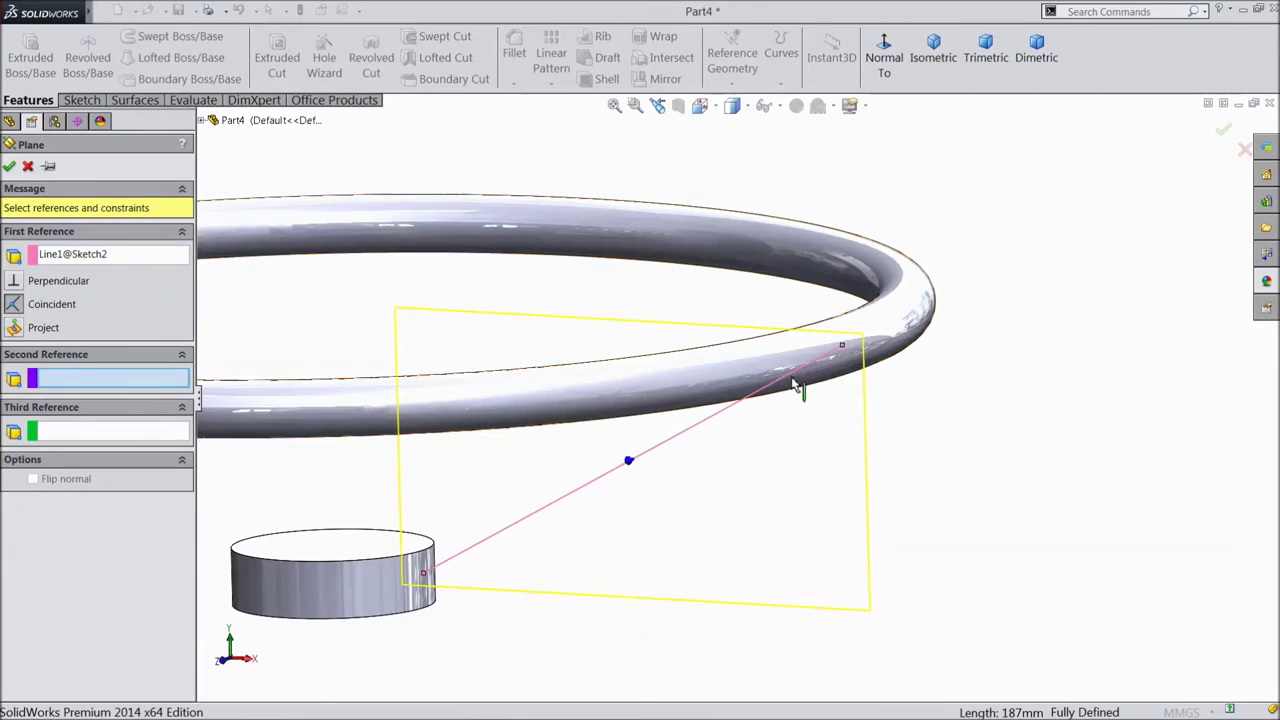
{"action": "left_click", "coordinate": [846, 349]}
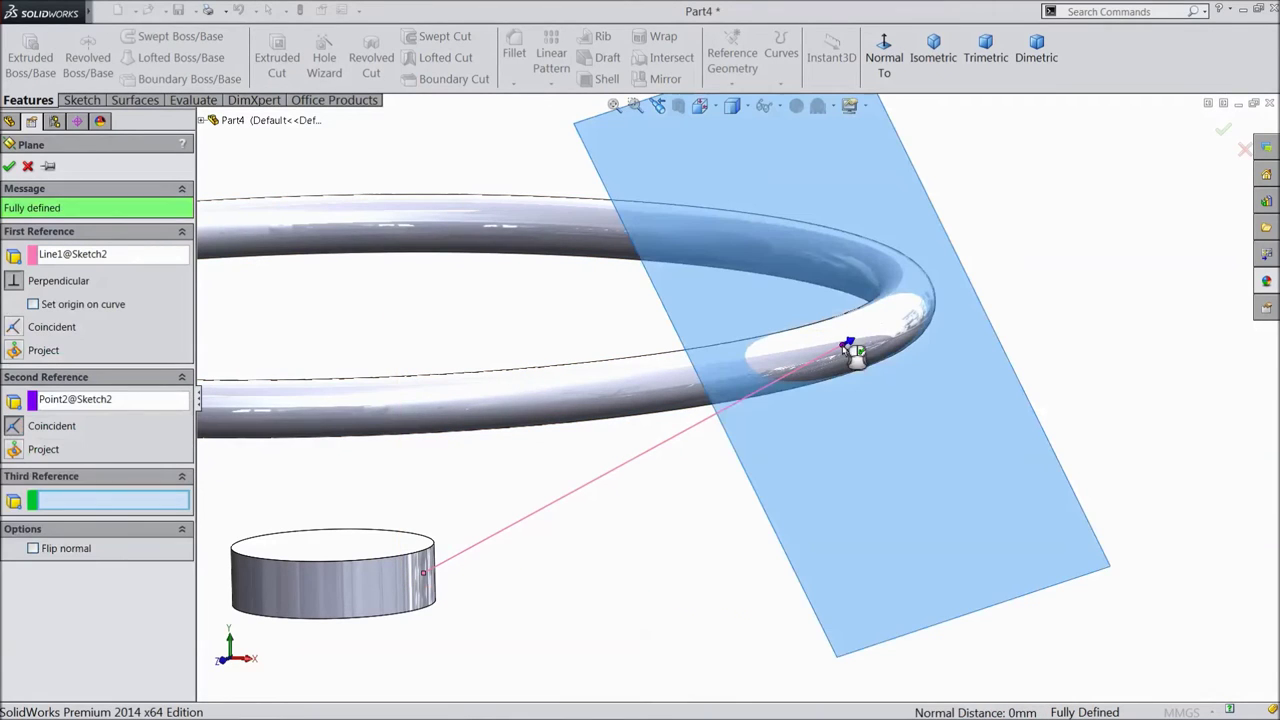
{"action": "left_click", "coordinate": [1222, 134]}
{"action": "right_click", "coordinate": [916, 419]}
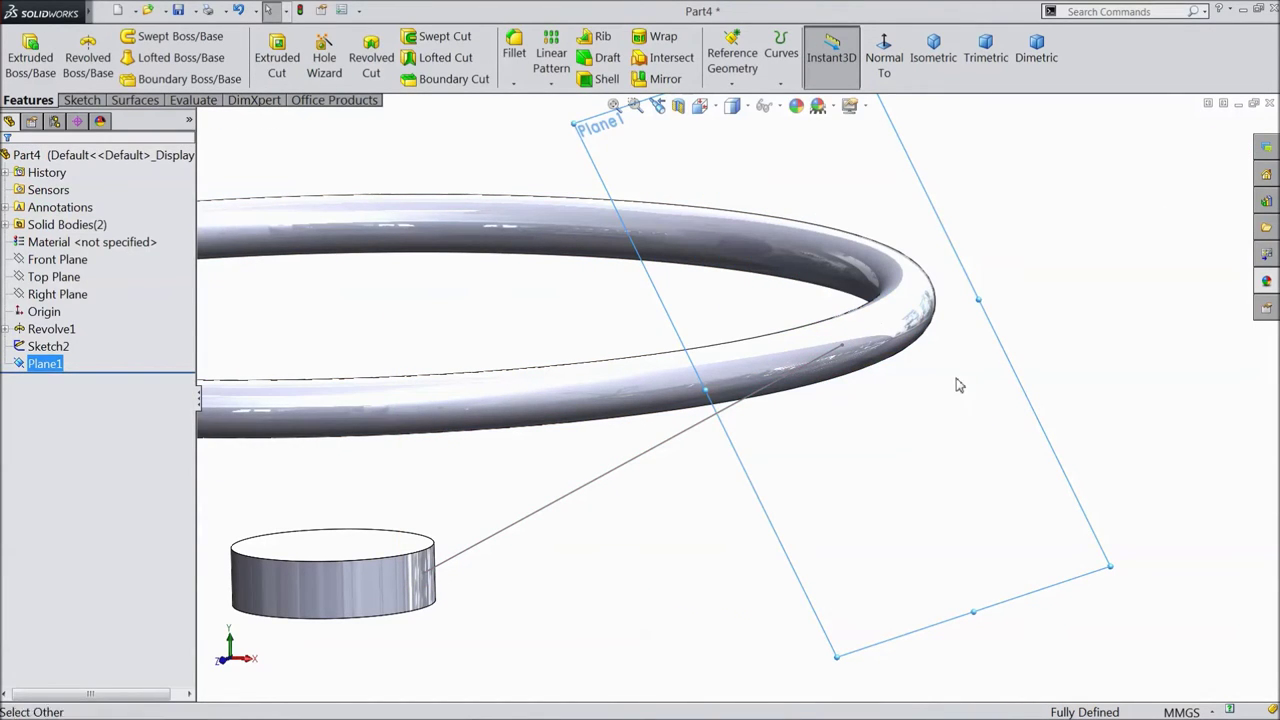
{"action": "left_click", "coordinate": [971, 373]}
- Draw an ellipse centred on the Plane1 sketch origin as the spoke profile
{"action": "left_click", "coordinate": [731, 62]}
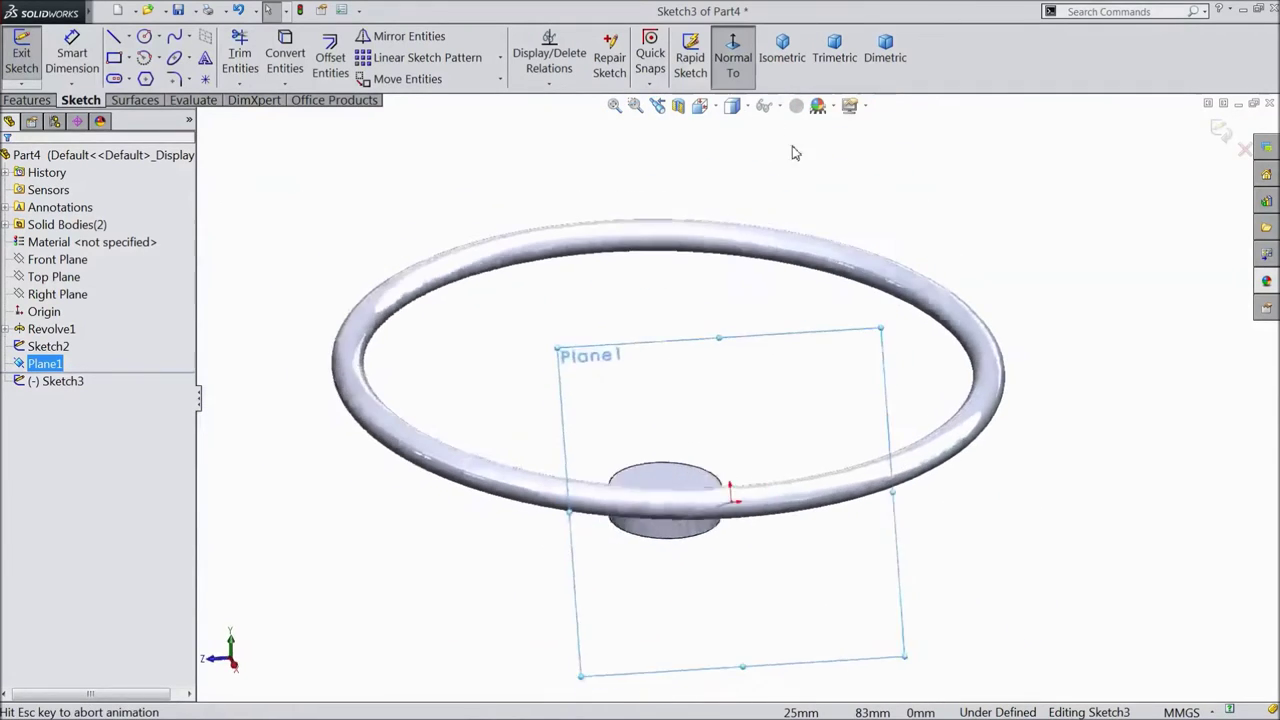
{"action": "left_click", "coordinate": [176, 59]}
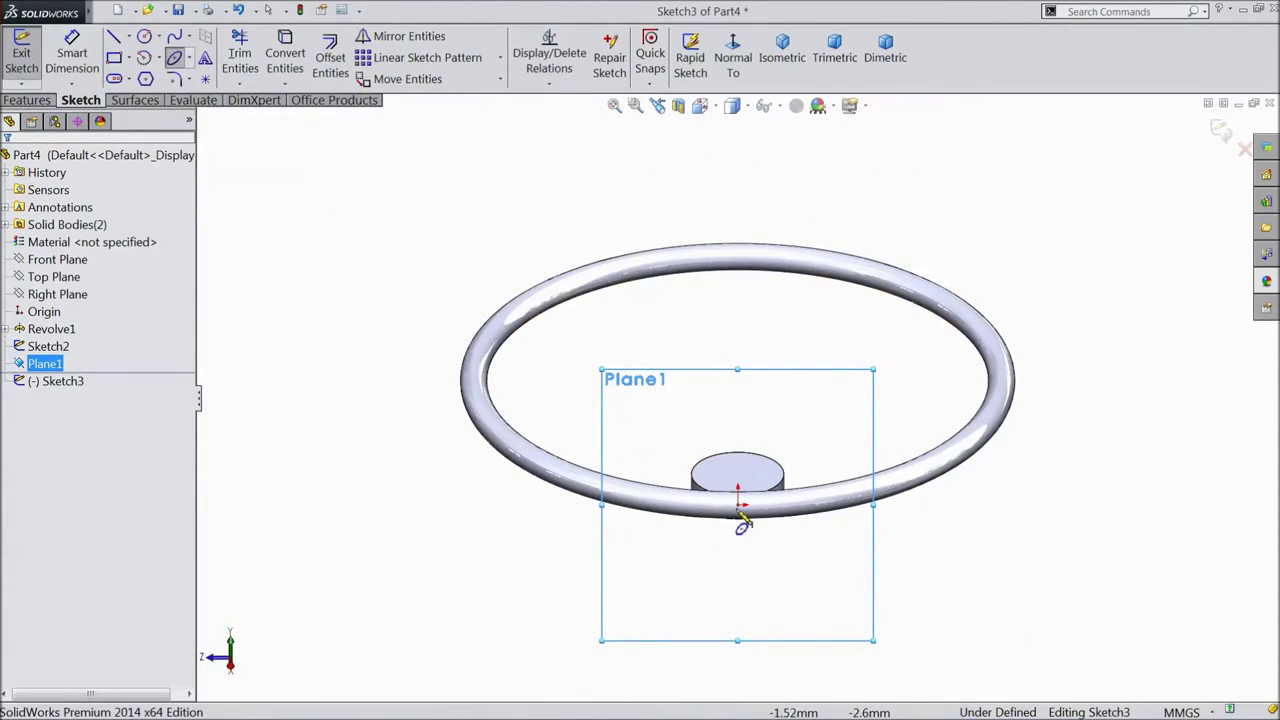
{"action": "scroll", "coordinate": [745, 487], "scroll_direction": "down", "scroll_amount": 4}
{"action": "scroll", "coordinate": [750, 497], "scroll_direction": "down", "scroll_amount": 4}
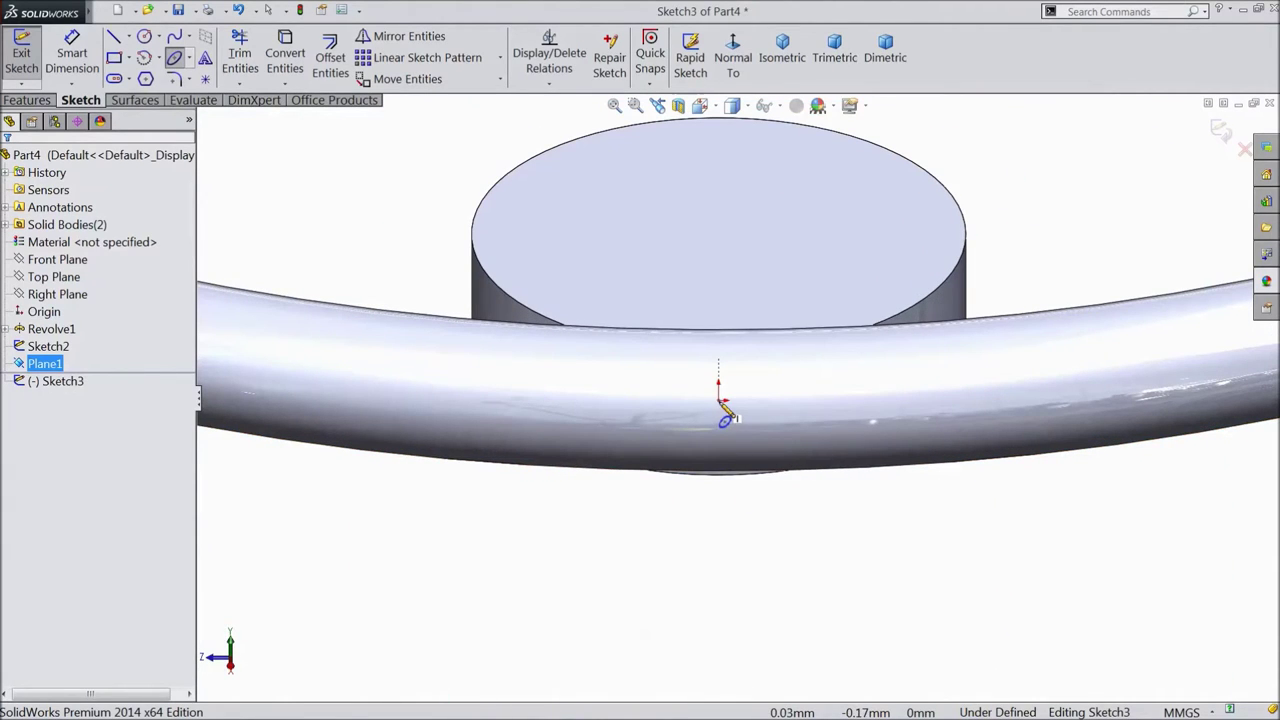
{"action": "left_click", "coordinate": [720, 400]}
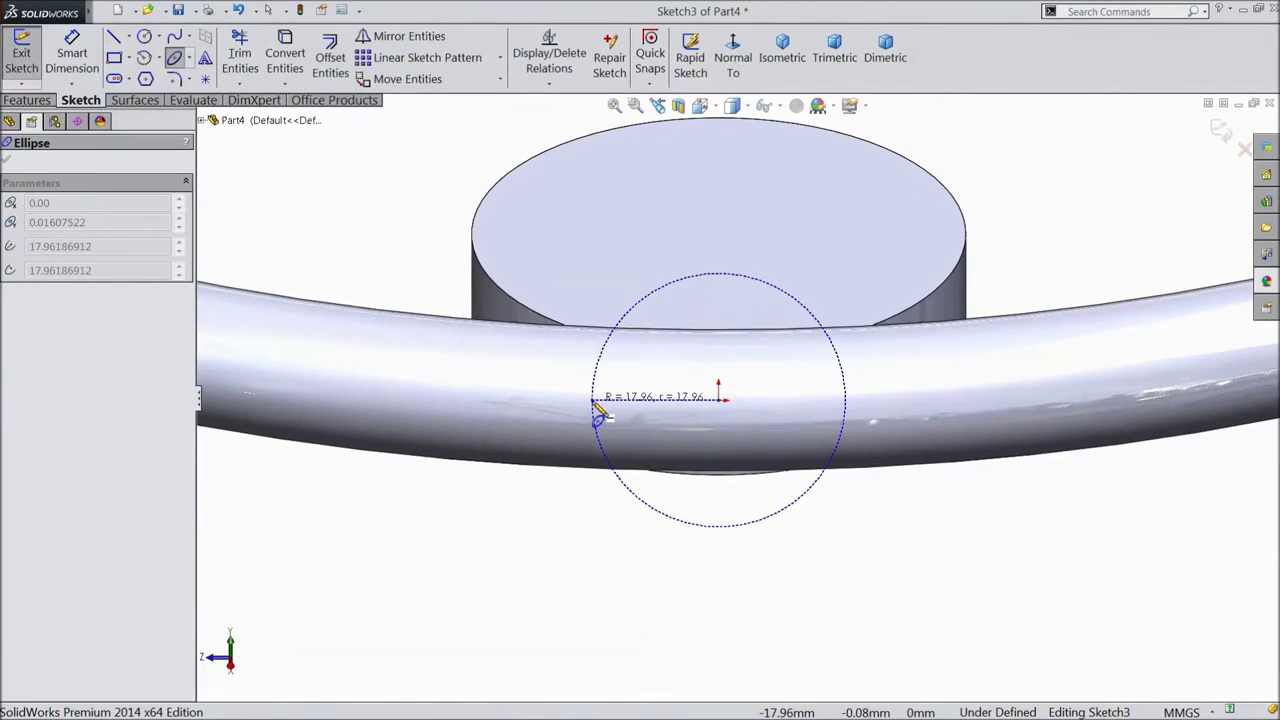
{"action": "left_click", "coordinate": [600, 418]}
{"action": "left_click", "coordinate": [650, 445]}
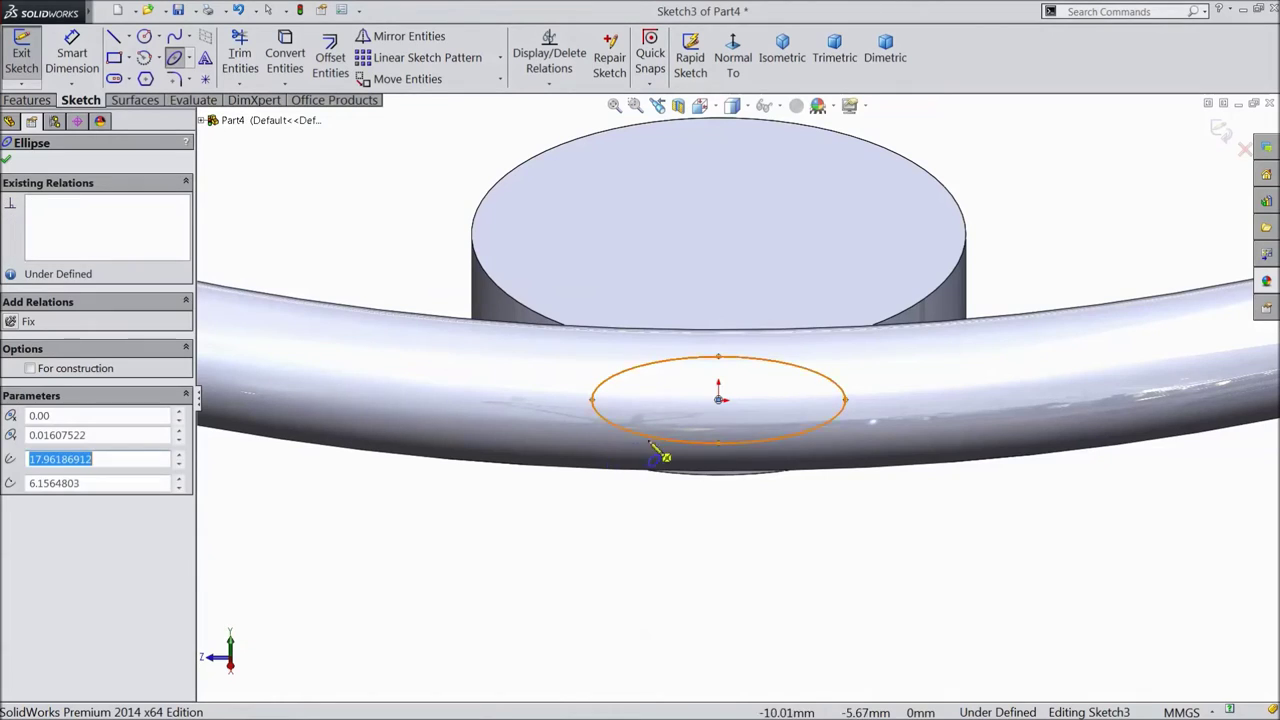
{"action": "left_click", "coordinate": [72, 55]}
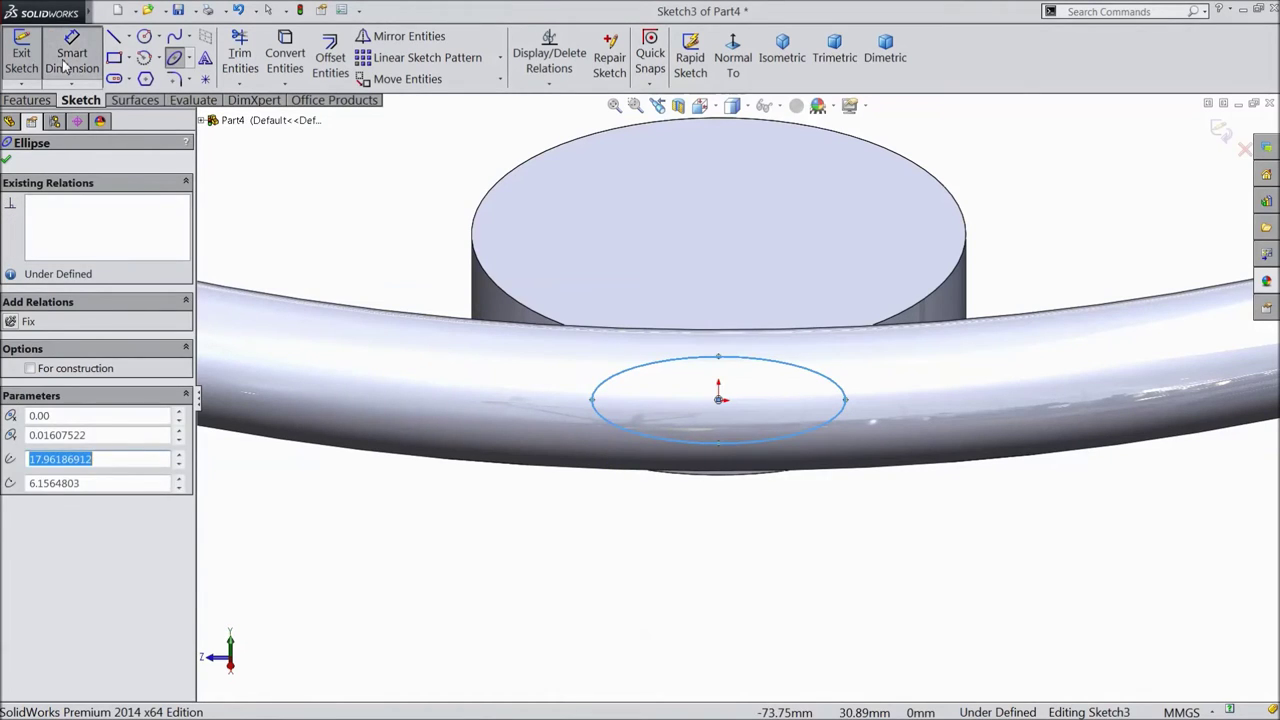
- Dimension the ellipse's major axis to 35 mm and minor axis to 15 mm
{"action": "left_click", "coordinate": [592, 400]}
{"action": "left_click", "coordinate": [846, 402]}
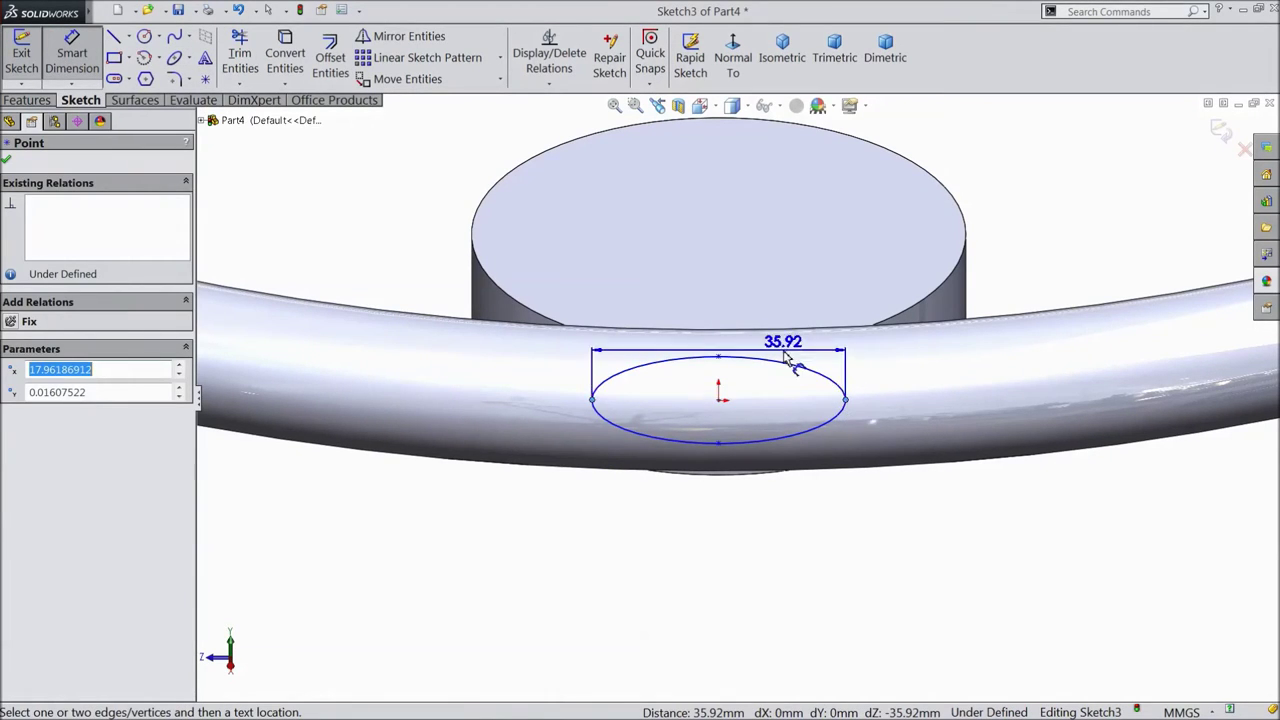
{"action": "left_click", "coordinate": [727, 551]}
{"action": "type", "text": "35"}
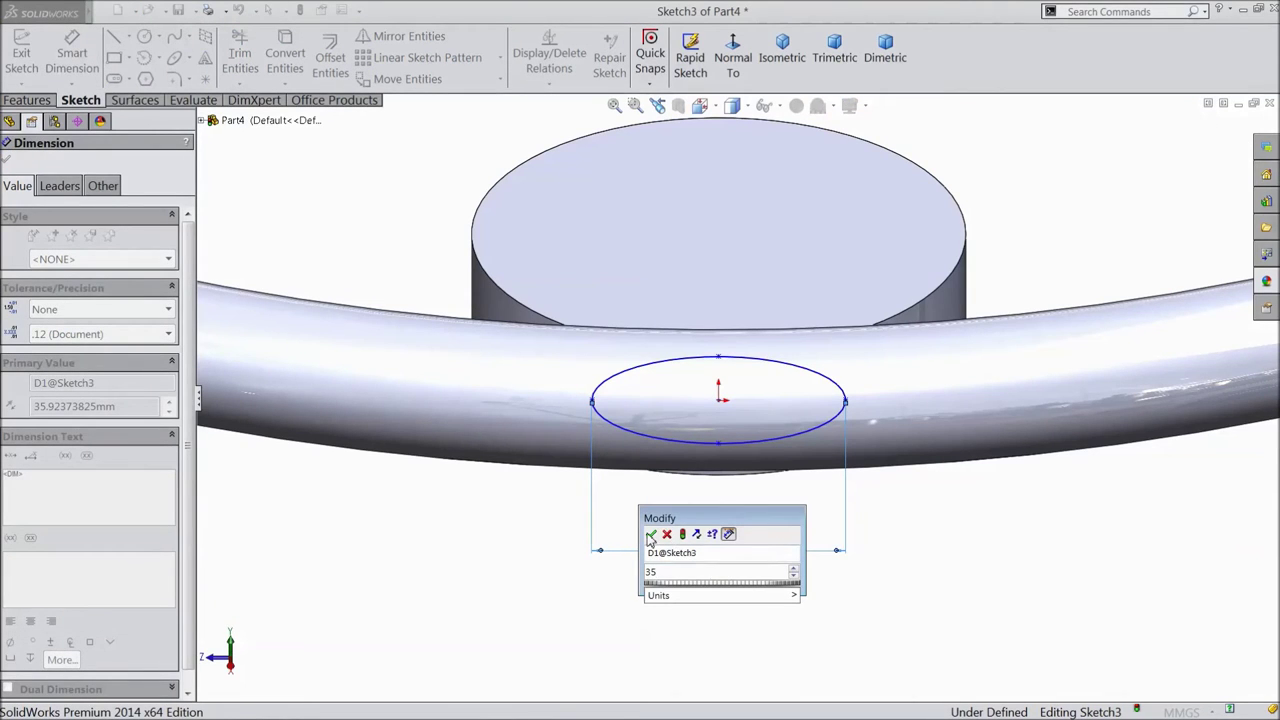
{"action": "left_click", "coordinate": [651, 535]}
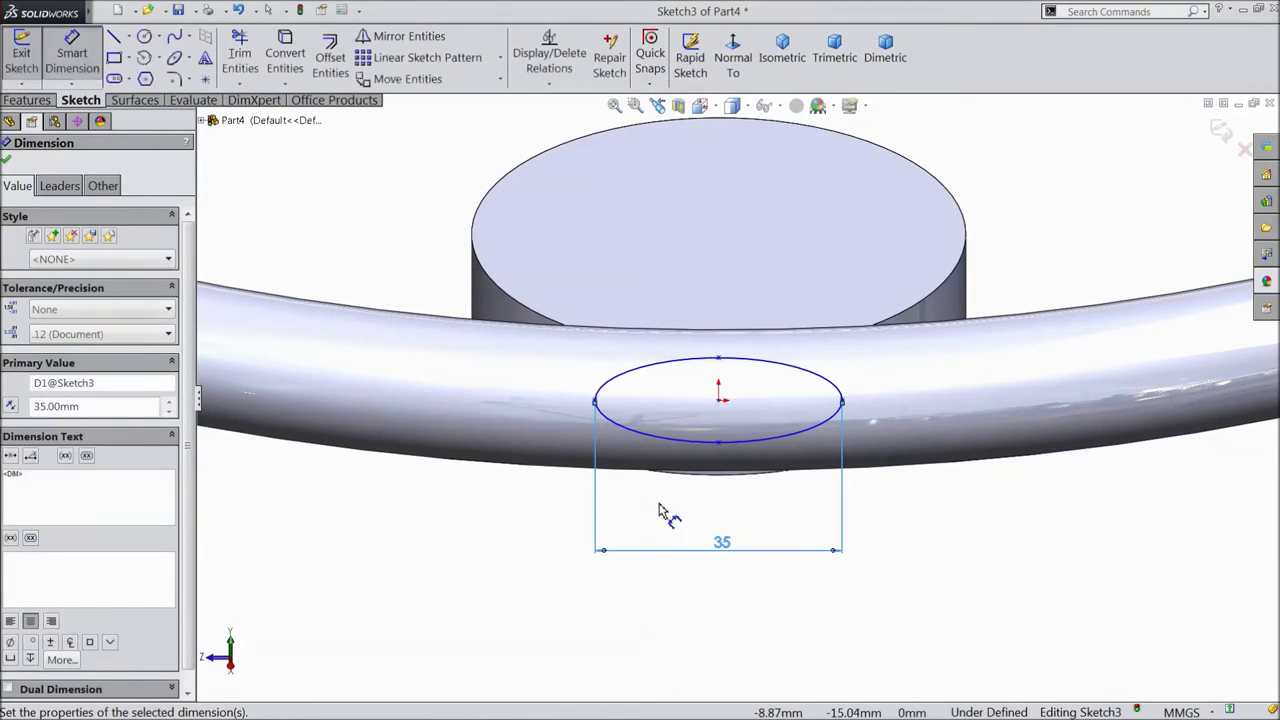
{"action": "left_click", "coordinate": [718, 359]}
{"action": "left_click", "coordinate": [720, 441]}
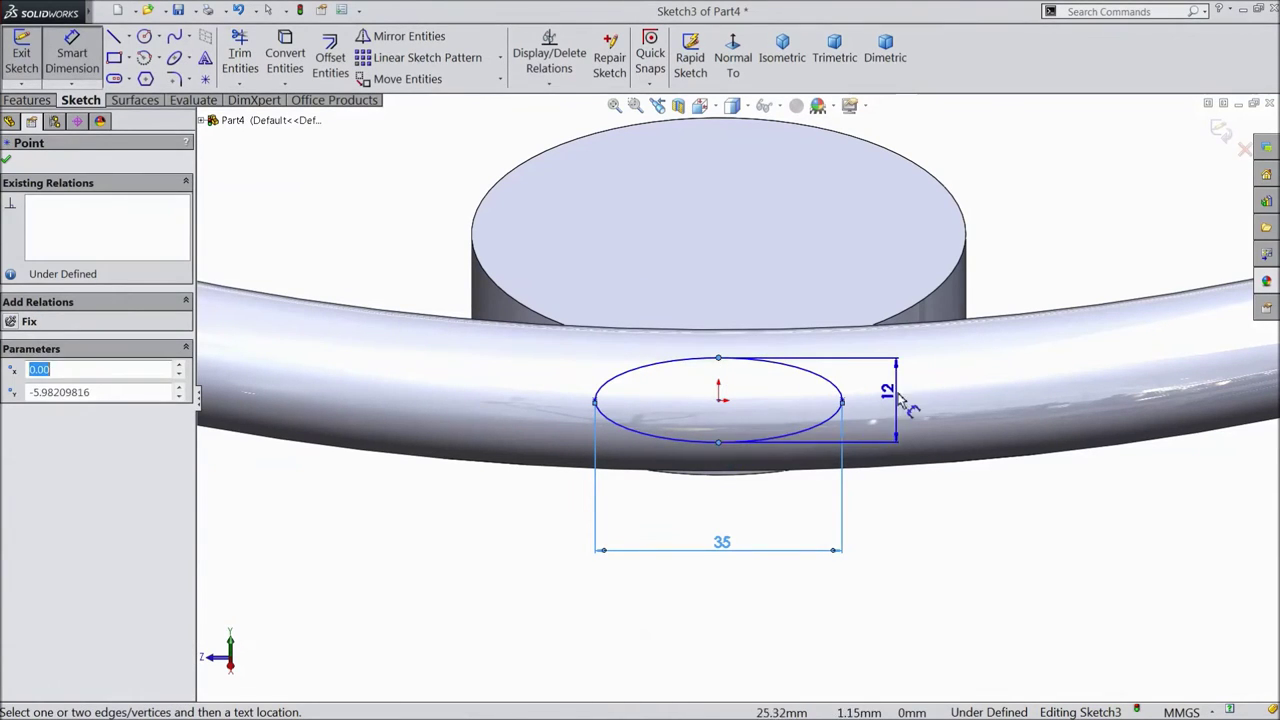
{"action": "left_click", "coordinate": [886, 406]}
{"action": "type", "text": "15"}
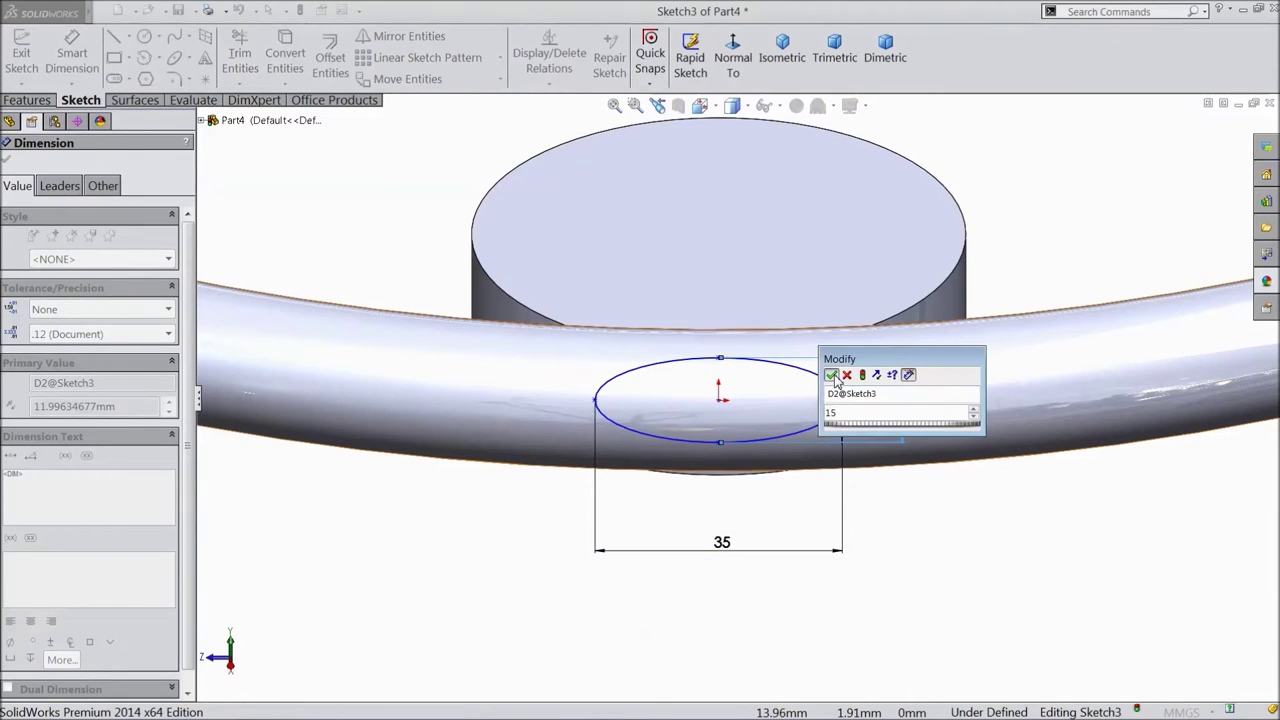
{"action": "key", "text": "Return"}
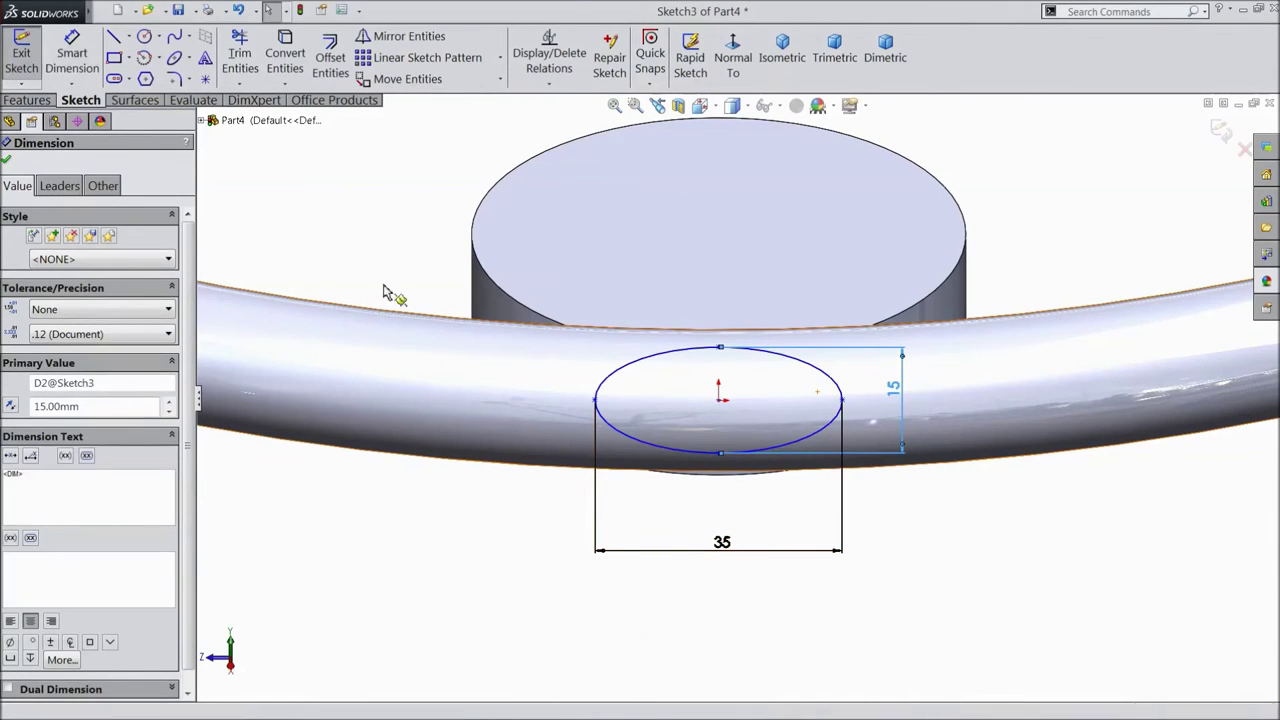
{"action": "scroll", "coordinate": [700, 400], "scroll_direction": "down", "scroll_amount": 4}
{"action": "scroll", "coordinate": [771, 400], "scroll_direction": "down", "scroll_amount": 1}
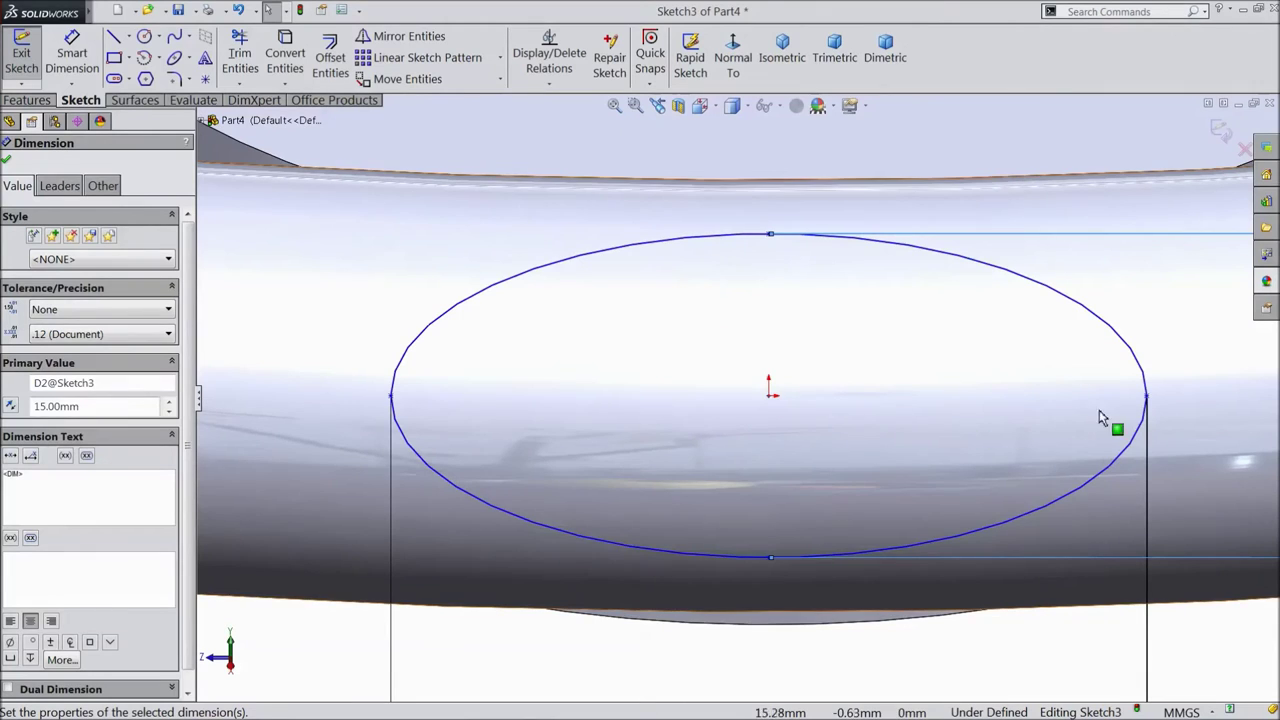
- Add a horizontal relation between the ellipse centre and its right major-axis end
{"action": "left_click", "coordinate": [1148, 399]}
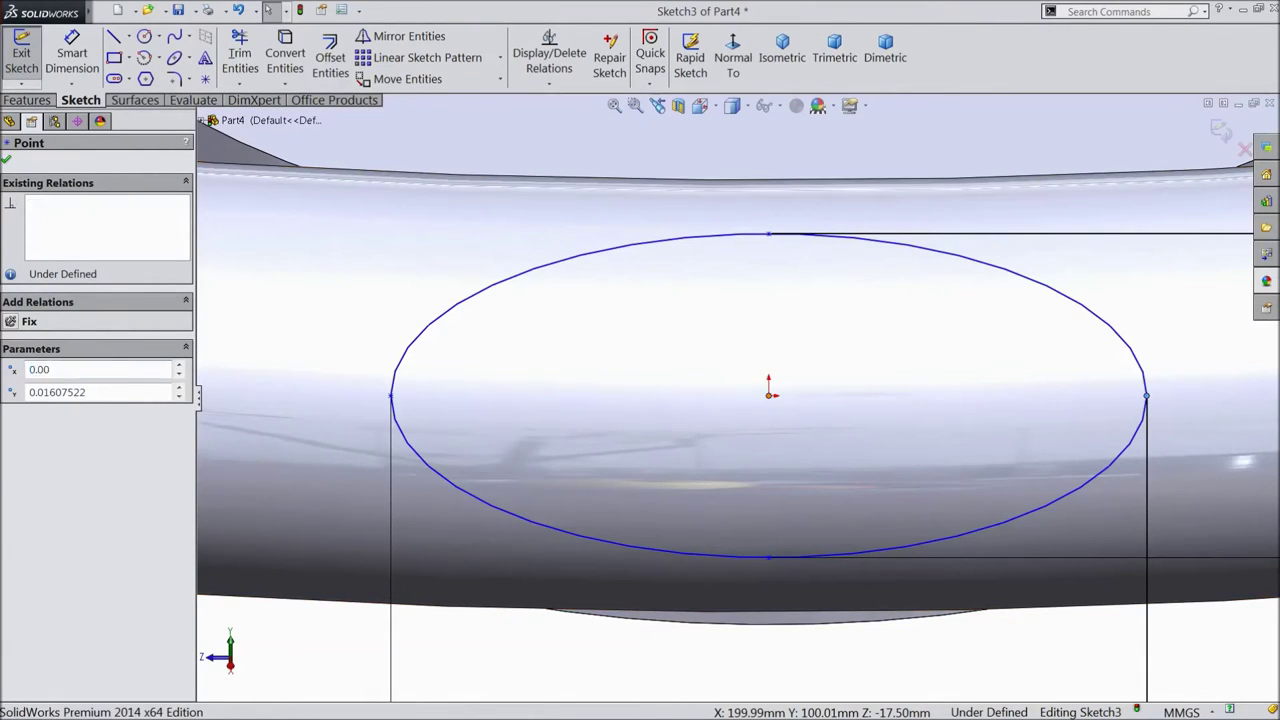
{"action": "left_click", "coordinate": [770, 395], "text": "ctrl"}
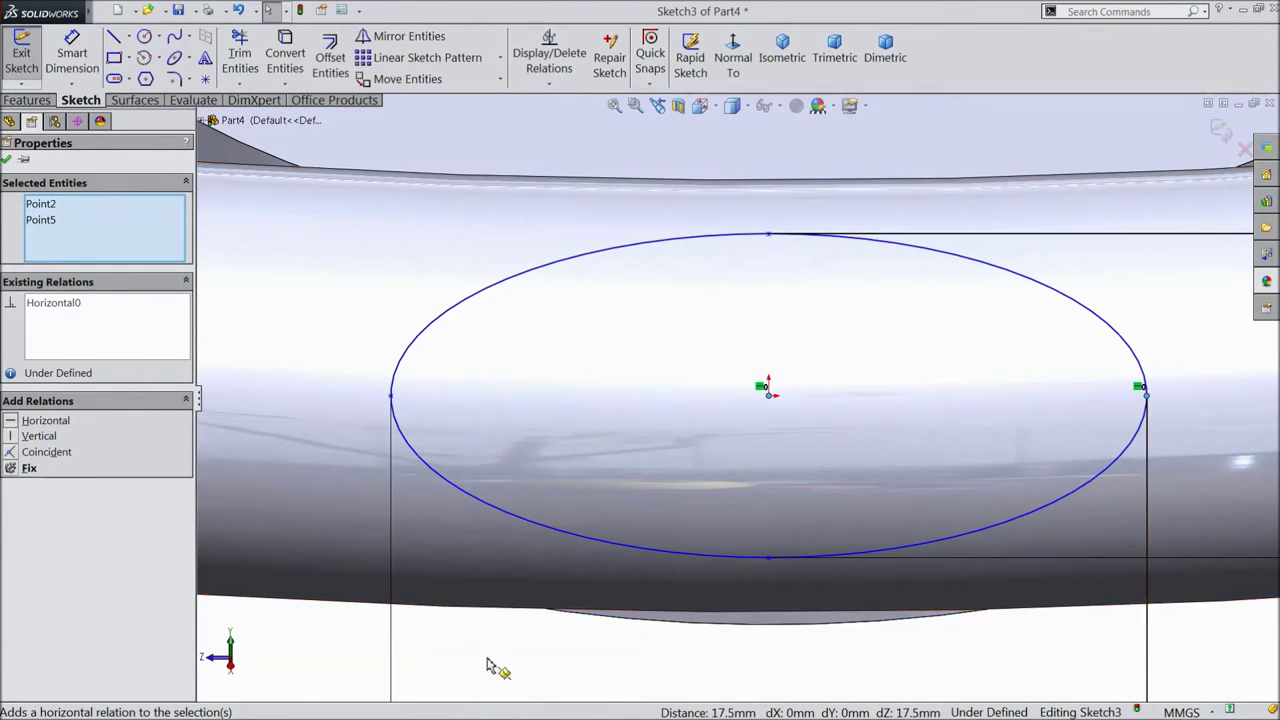
{"action": "left_click", "coordinate": [565, 648]}
{"action": "left_click", "coordinate": [769, 397]}
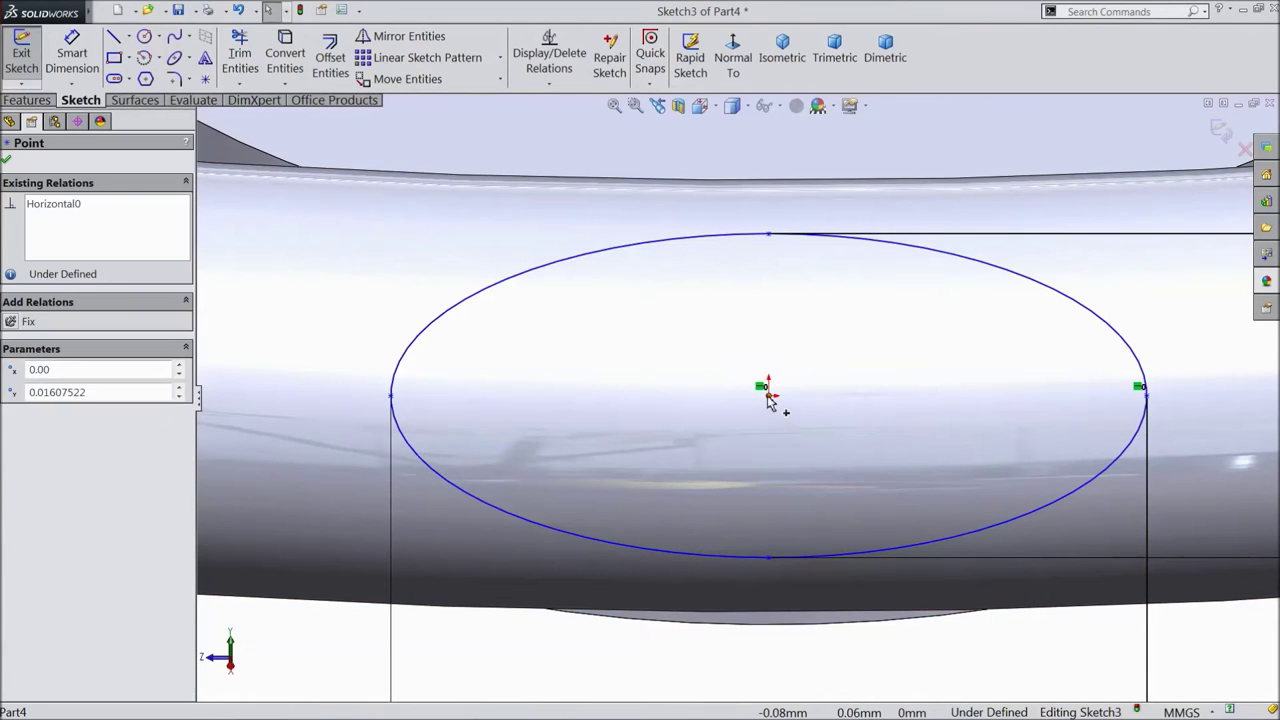
{"action": "left_click", "coordinate": [724, 565], "text": "ctrl"}
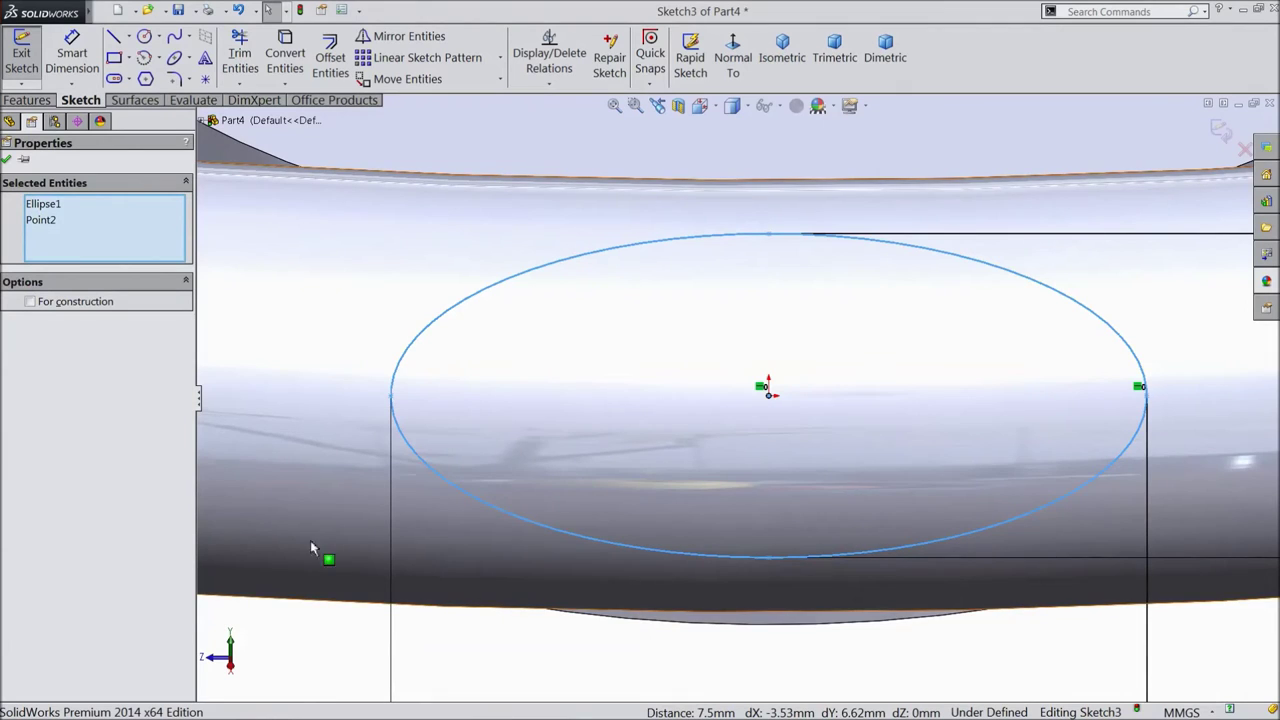
{"action": "left_click", "coordinate": [323, 634]}
{"action": "scroll", "coordinate": [760, 392], "scroll_direction": "down", "scroll_amount": 5}
{"action": "scroll", "coordinate": [712, 385], "scroll_direction": "down", "scroll_amount": 3}
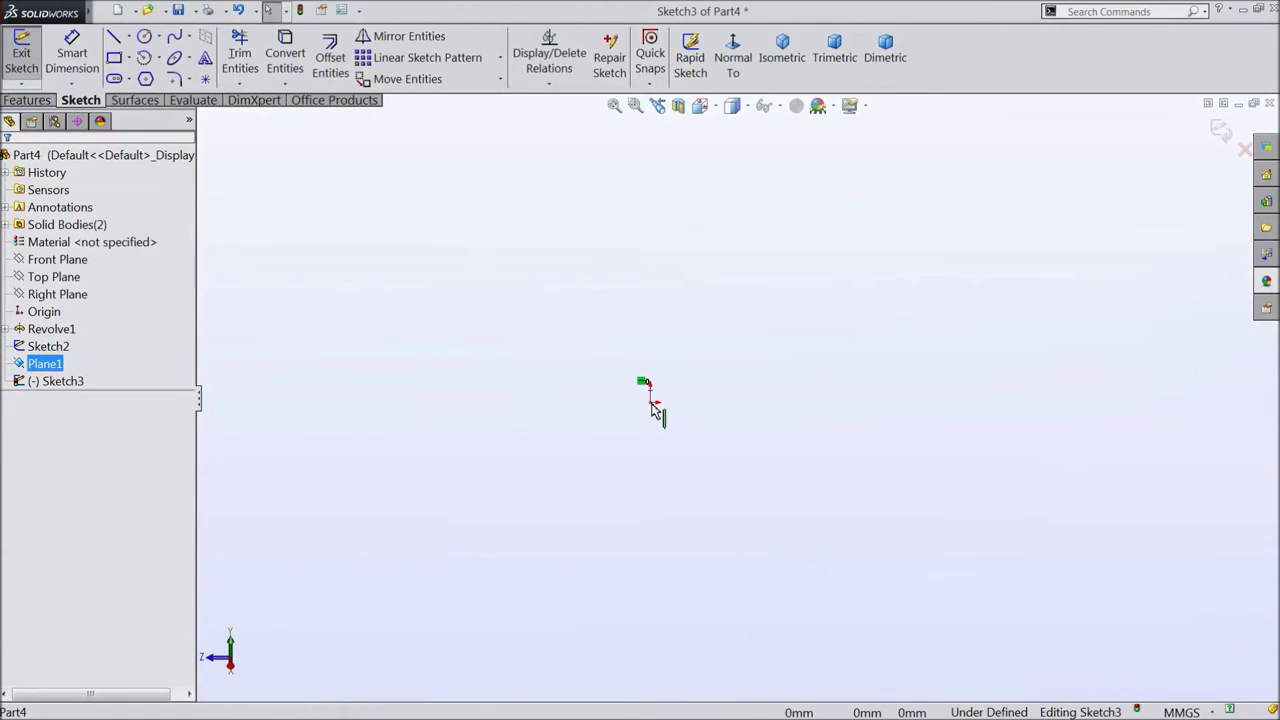
{"action": "scroll", "coordinate": [680, 422], "scroll_direction": "up", "scroll_amount": 6}
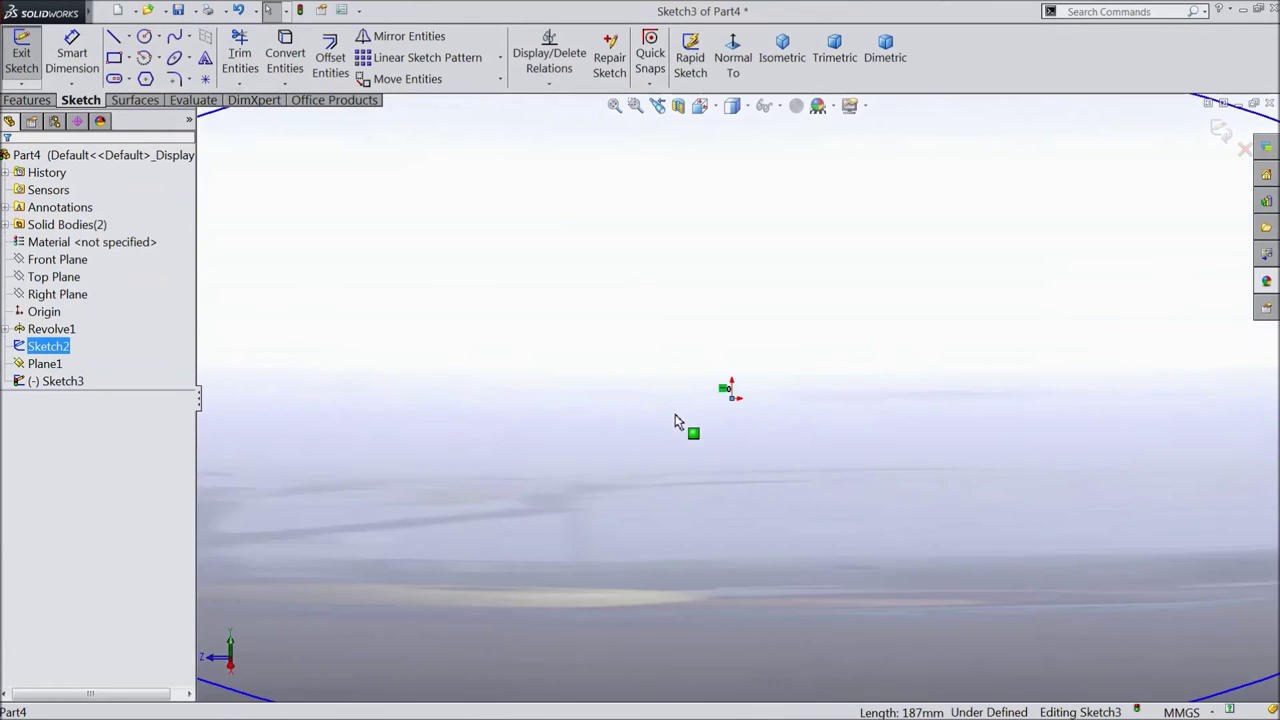
{"action": "scroll", "coordinate": [700, 421], "scroll_direction": "up", "scroll_amount": 2}
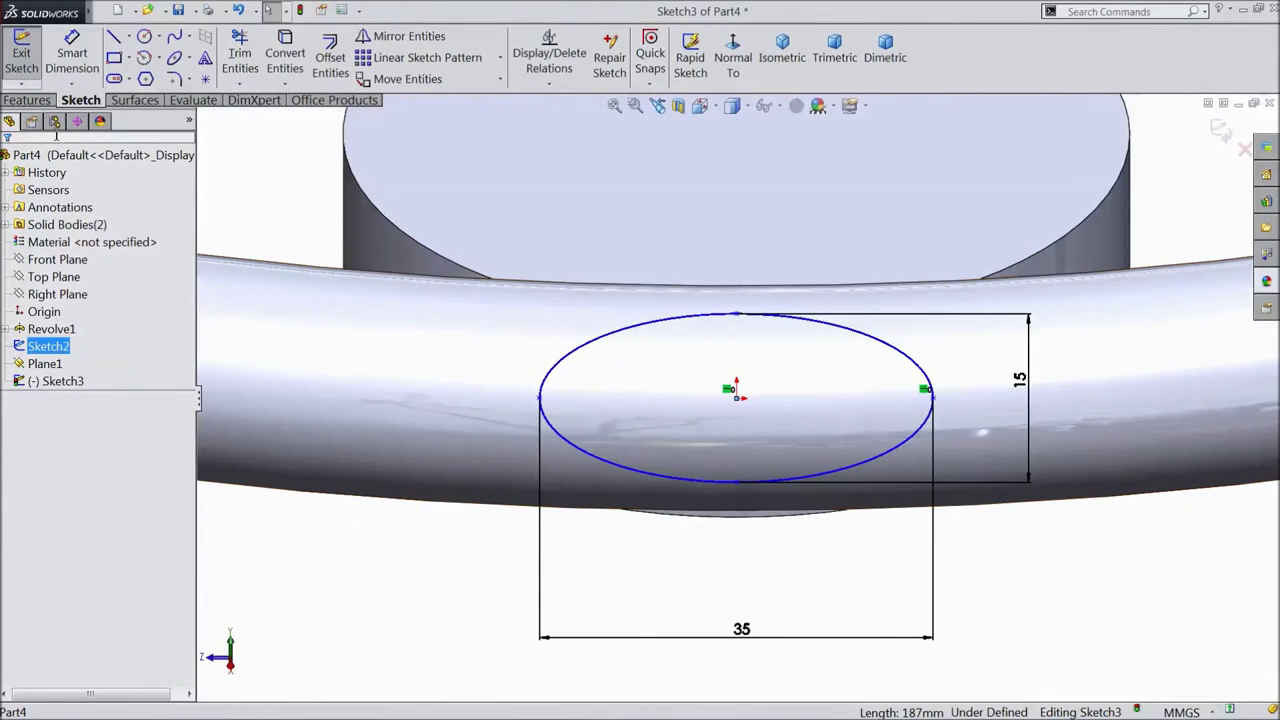
- Start an Extruded Boss/Base of the ellipse with the Up To Surface end condition
{"action": "left_click", "coordinate": [26, 100]}
{"action": "left_click", "coordinate": [30, 57]}
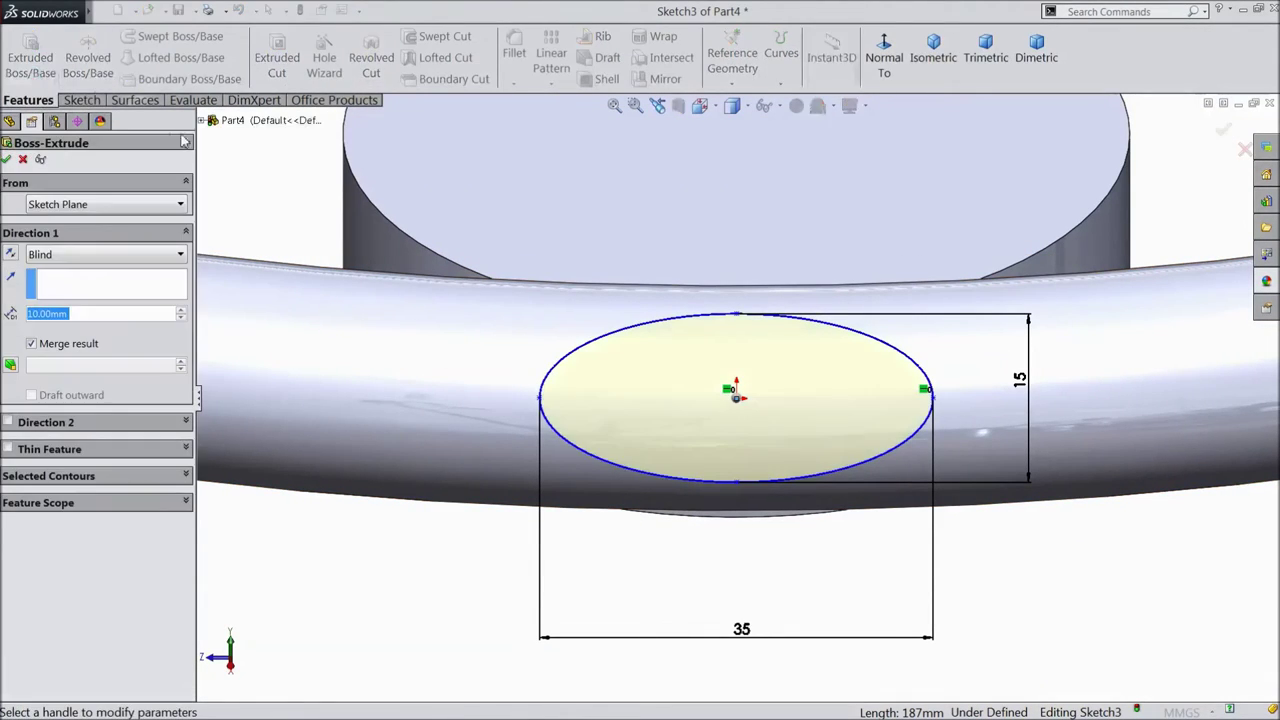
{"action": "scroll", "coordinate": [736, 390], "scroll_direction": "up", "scroll_amount": 4}
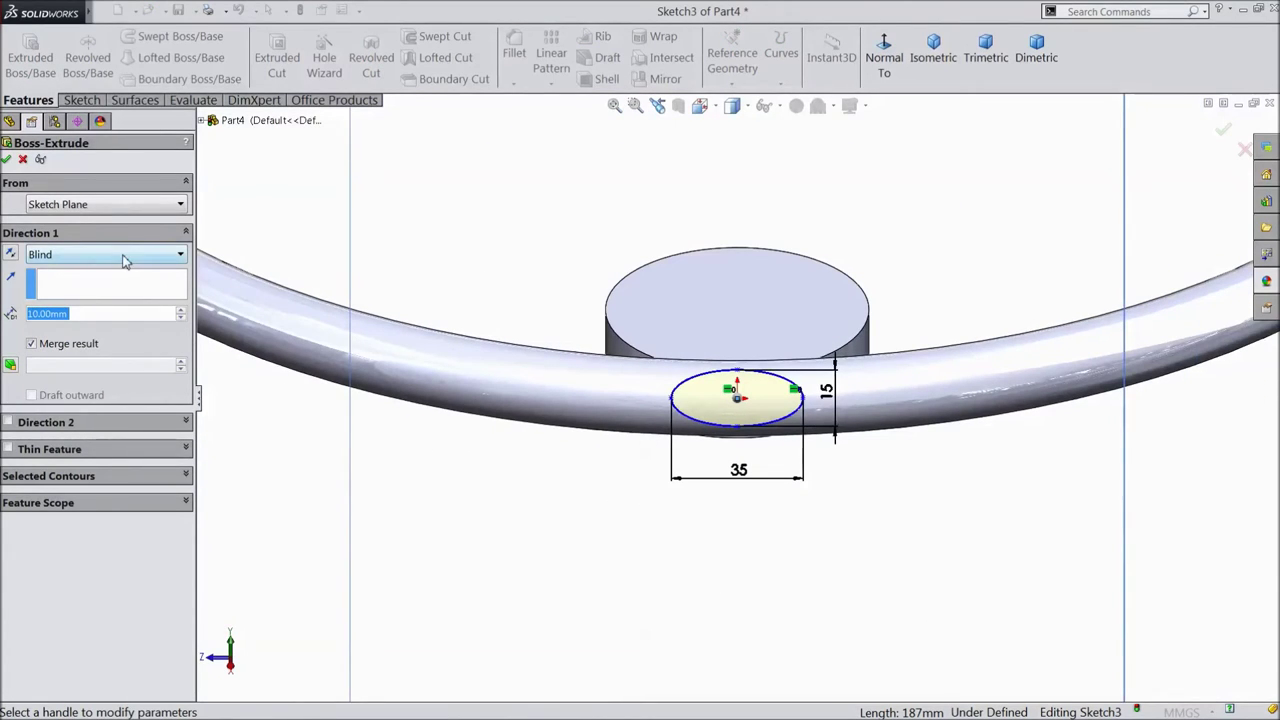
{"action": "left_click", "coordinate": [125, 261]}
{"action": "left_click", "coordinate": [98, 316]}
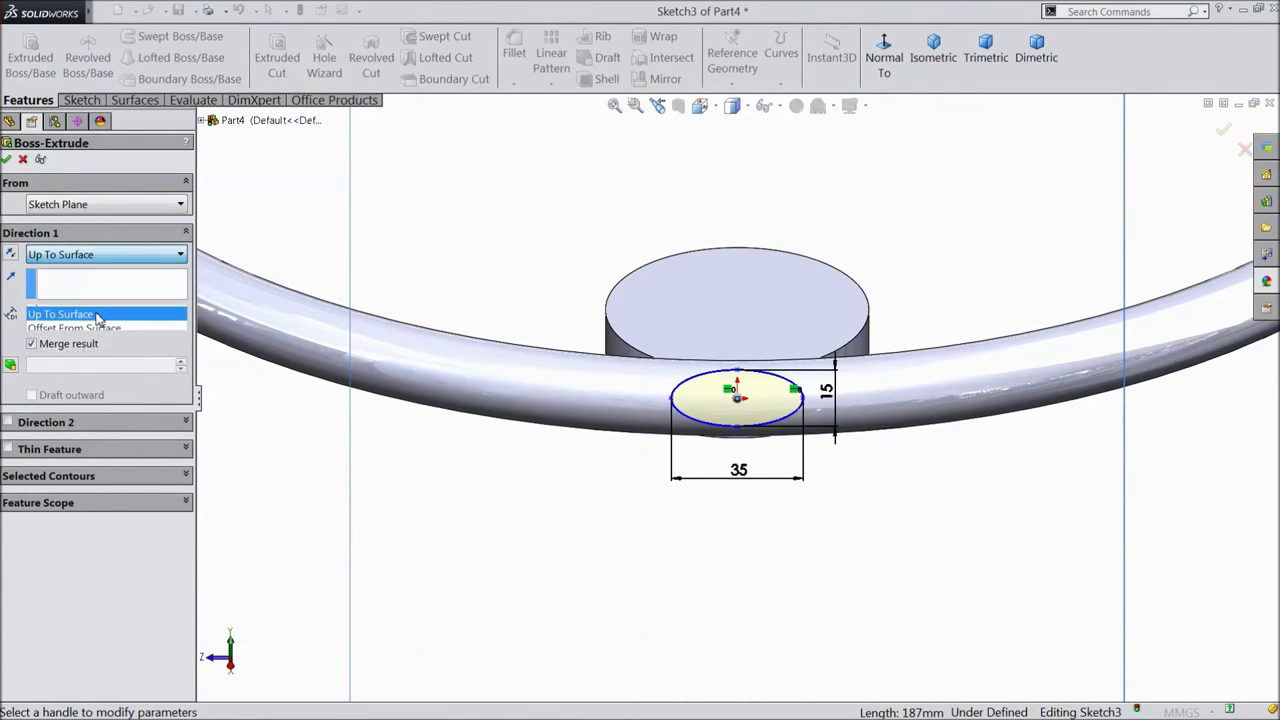
- Pick the hub face as the end surface and accept the spoke extrusion
{"action": "scroll", "coordinate": [471, 486], "scroll_direction": "up", "scroll_amount": 3}
{"action": "mouse_move", "coordinate": [486, 491]}
{"action": "middle_mouse_down"}
{"action": "mouse_move", "coordinate": [507, 428]}
{"action": "mouse_move", "coordinate": [443, 480]}
{"action": "middle_mouse_up"}
{"action": "scroll", "coordinate": [397, 441], "scroll_direction": "down", "scroll_amount": 2}
{"action": "scroll", "coordinate": [493, 465], "scroll_direction": "down", "scroll_amount": 3}
{"action": "left_click", "coordinate": [508, 475]}
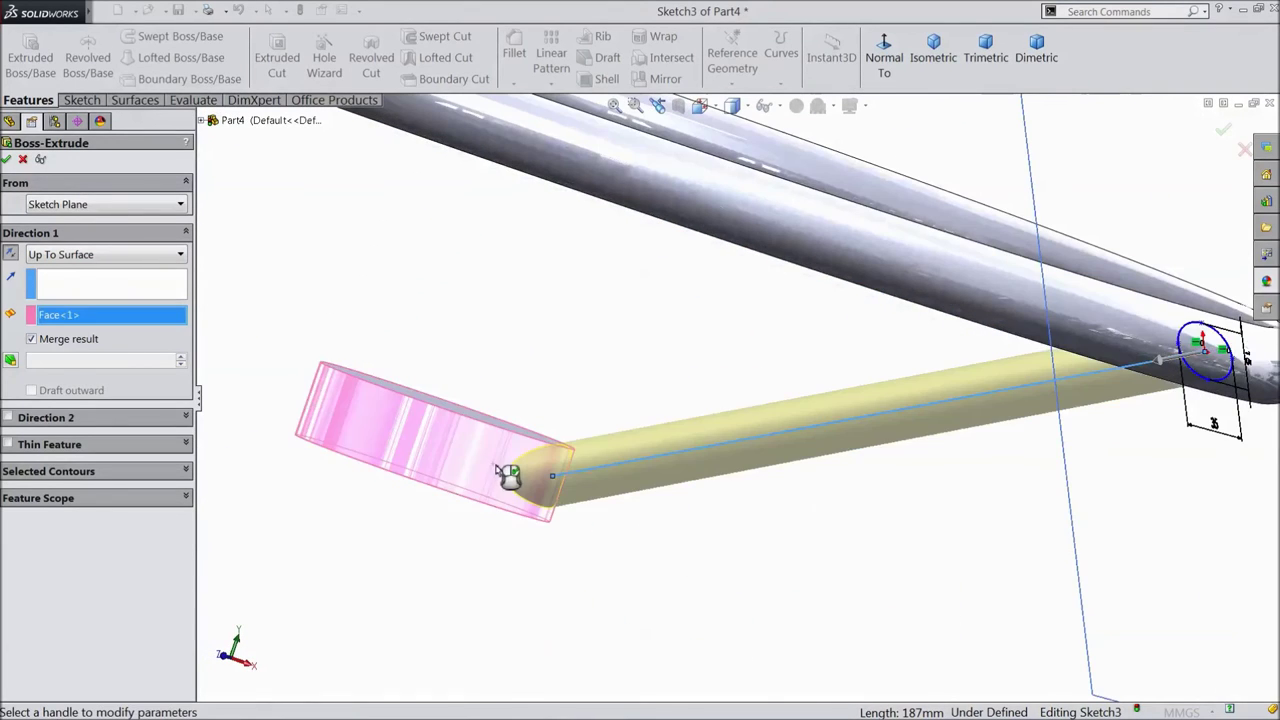
{"action": "scroll", "coordinate": [508, 475], "scroll_direction": "up", "scroll_amount": 3}
{"action": "mouse_move", "coordinate": [508, 503]}
{"action": "middle_mouse_down"}
{"action": "mouse_move", "coordinate": [523, 474]}
{"action": "mouse_move", "coordinate": [423, 480]}
{"action": "mouse_move", "coordinate": [355, 372]}
{"action": "mouse_move", "coordinate": [334, 451]}
{"action": "mouse_move", "coordinate": [314, 463]}
{"action": "middle_mouse_up"}
{"action": "scroll", "coordinate": [585, 549], "scroll_direction": "down", "scroll_amount": 2}
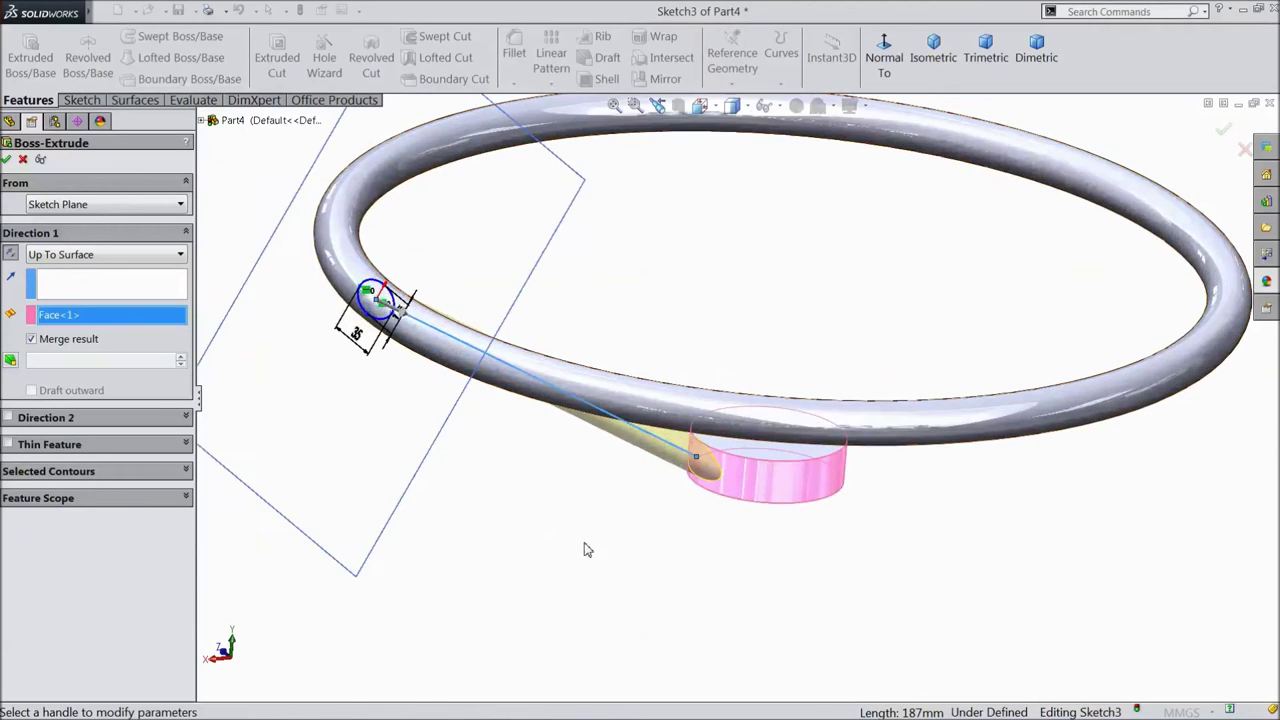
{"action": "middle_click_drag", "start_coordinate": [585, 549], "coordinate": [569, 503]}
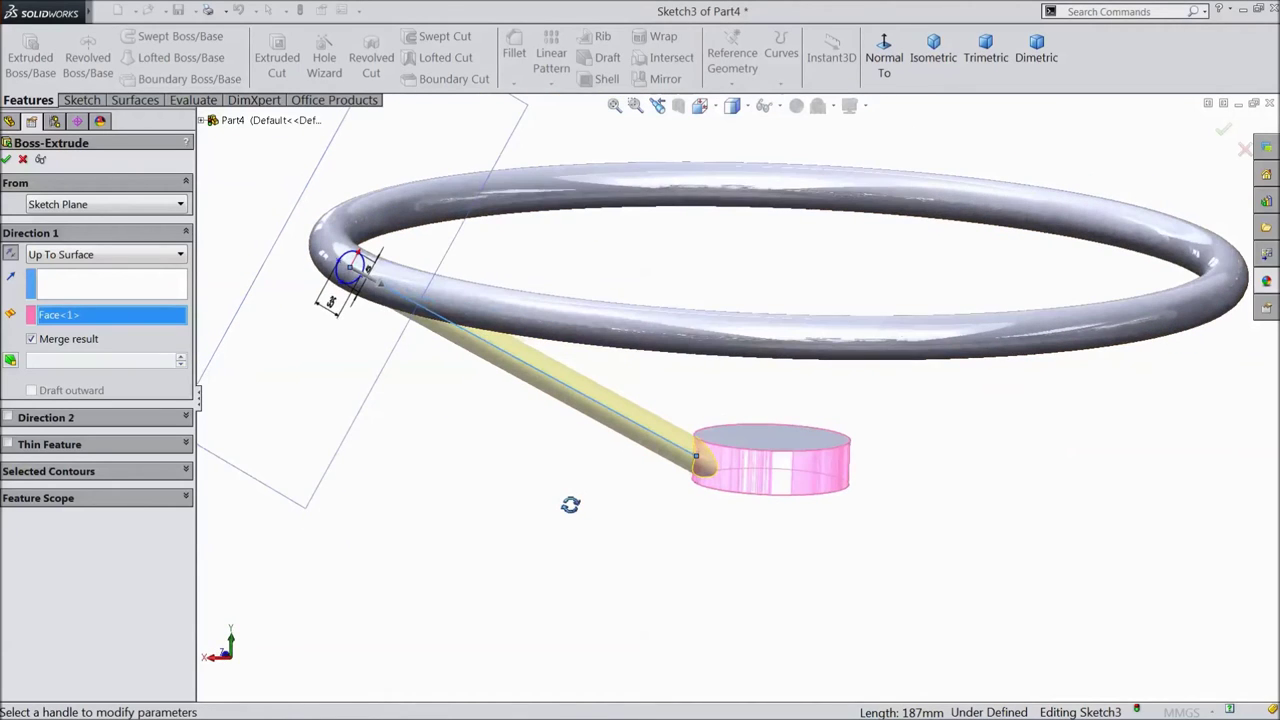
{"action": "left_click", "coordinate": [7, 160]}
{"action": "scroll", "coordinate": [343, 423], "scroll_direction": "up", "scroll_amount": 2}
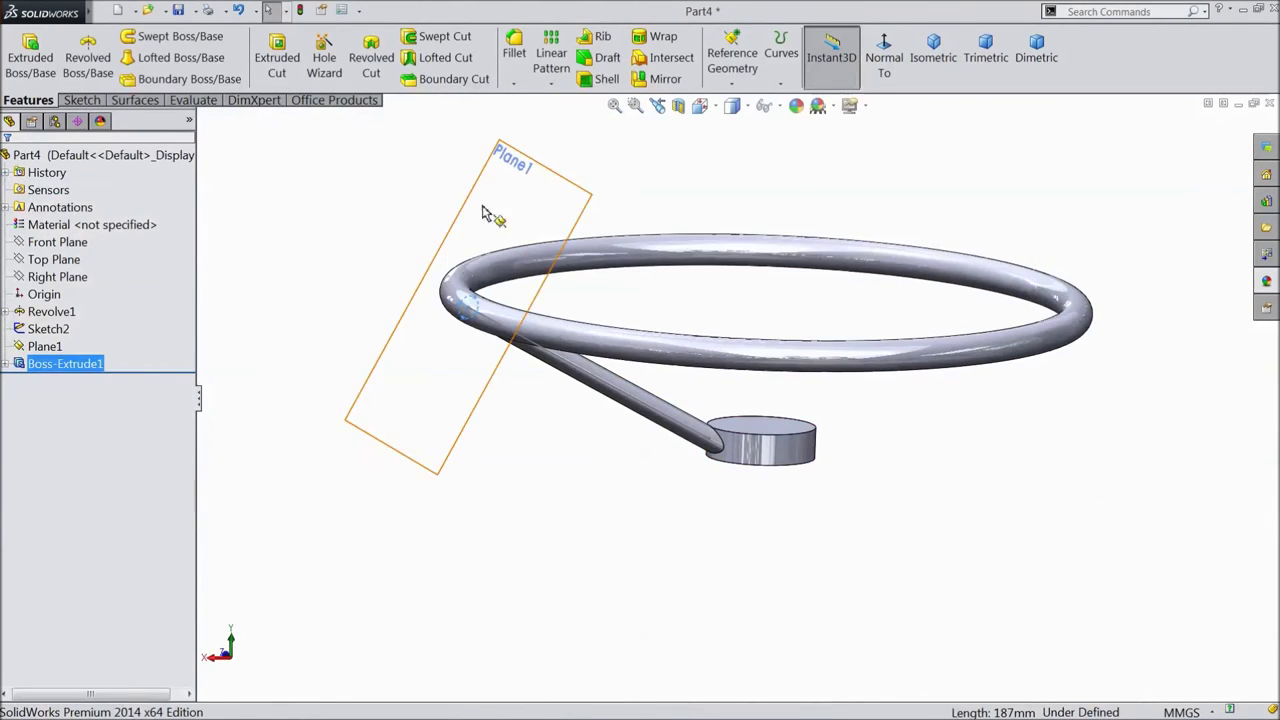
- Circular-pattern the spoke about the hub face into 3 evenly spaced instances
{"action": "left_click", "coordinate": [548, 88]}
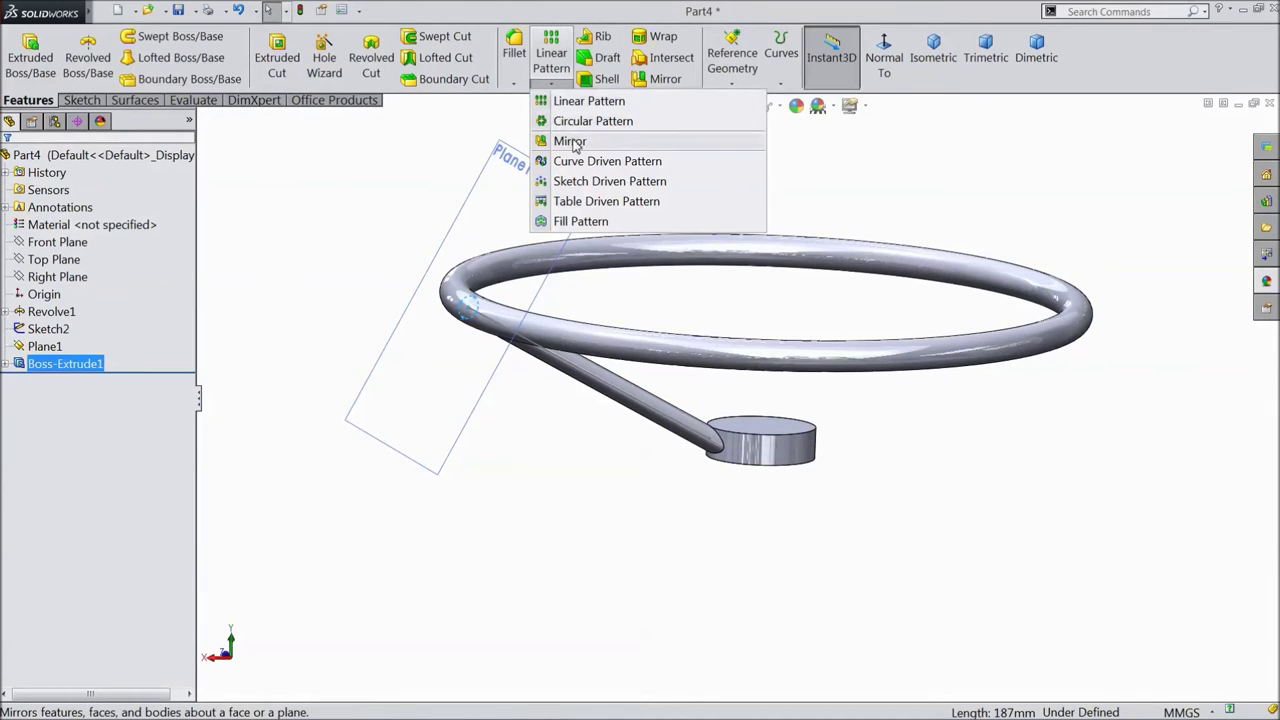
{"action": "left_click", "coordinate": [577, 128]}
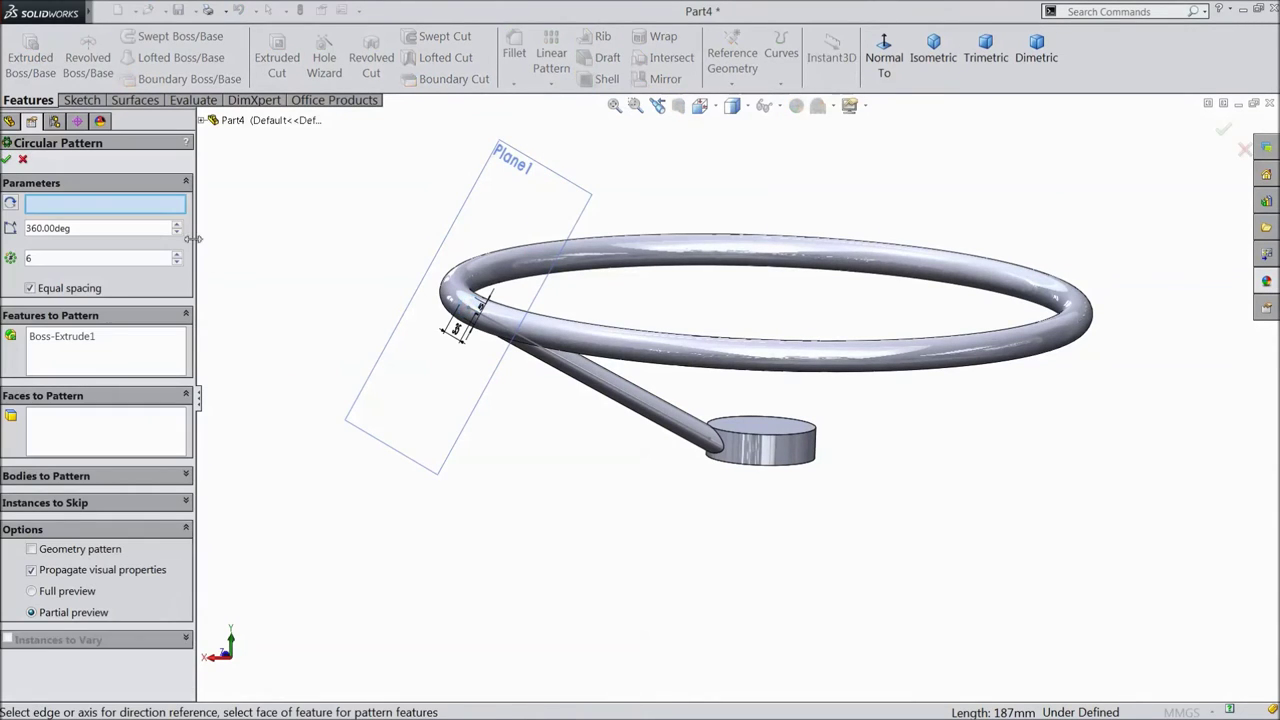
{"action": "left_click", "coordinate": [776, 462]}
{"action": "middle_click_drag", "start_coordinate": [586, 466], "coordinate": [571, 546]}
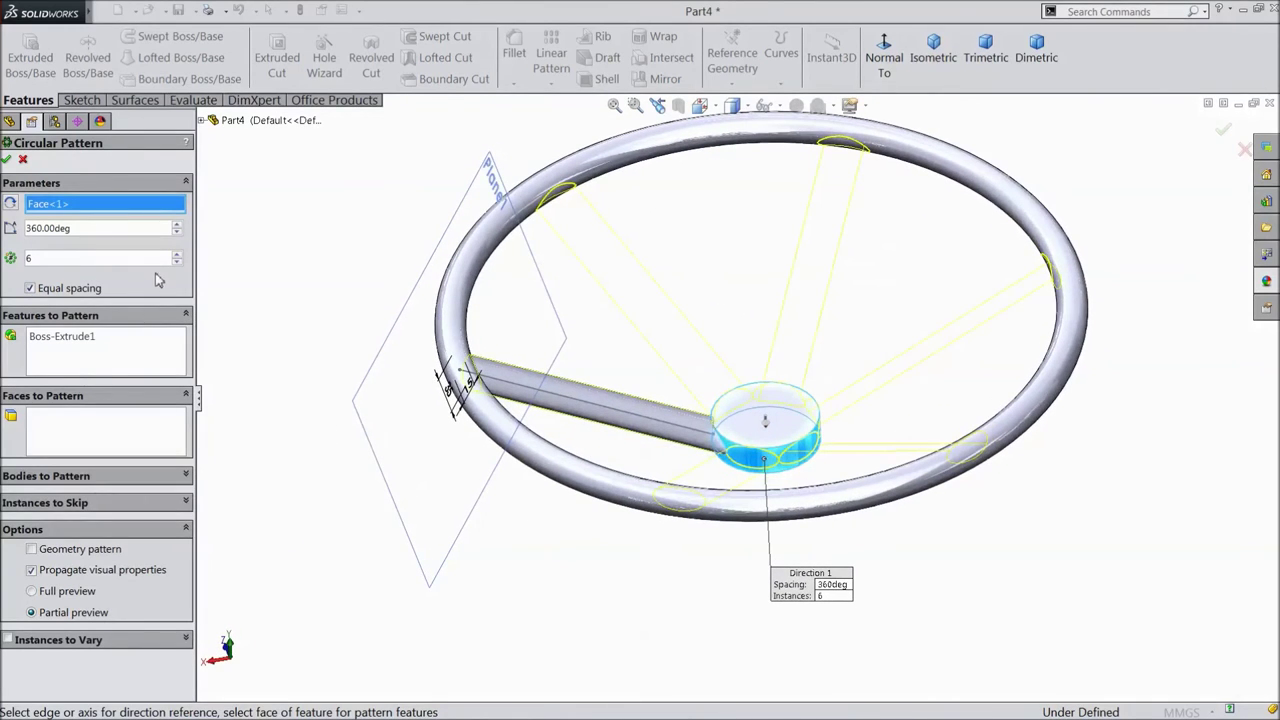
{"action": "left_click", "coordinate": [176, 262]}
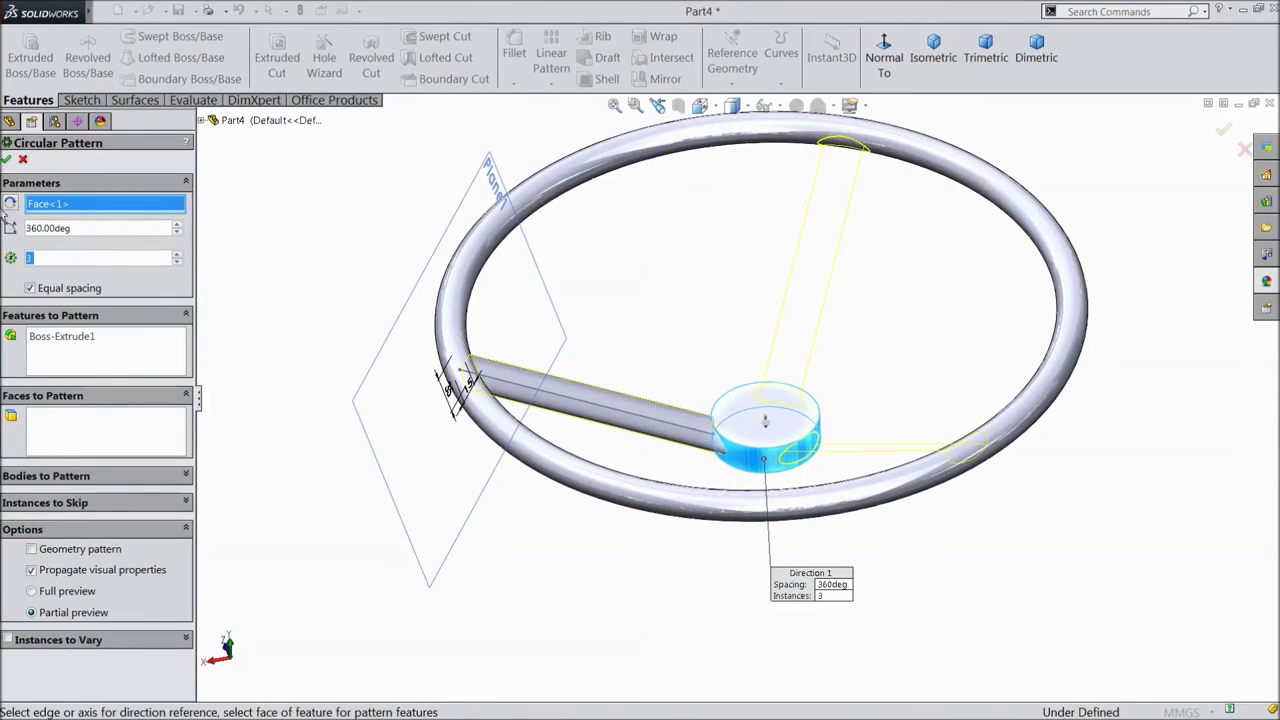
{"action": "left_click", "coordinate": [7, 160]}
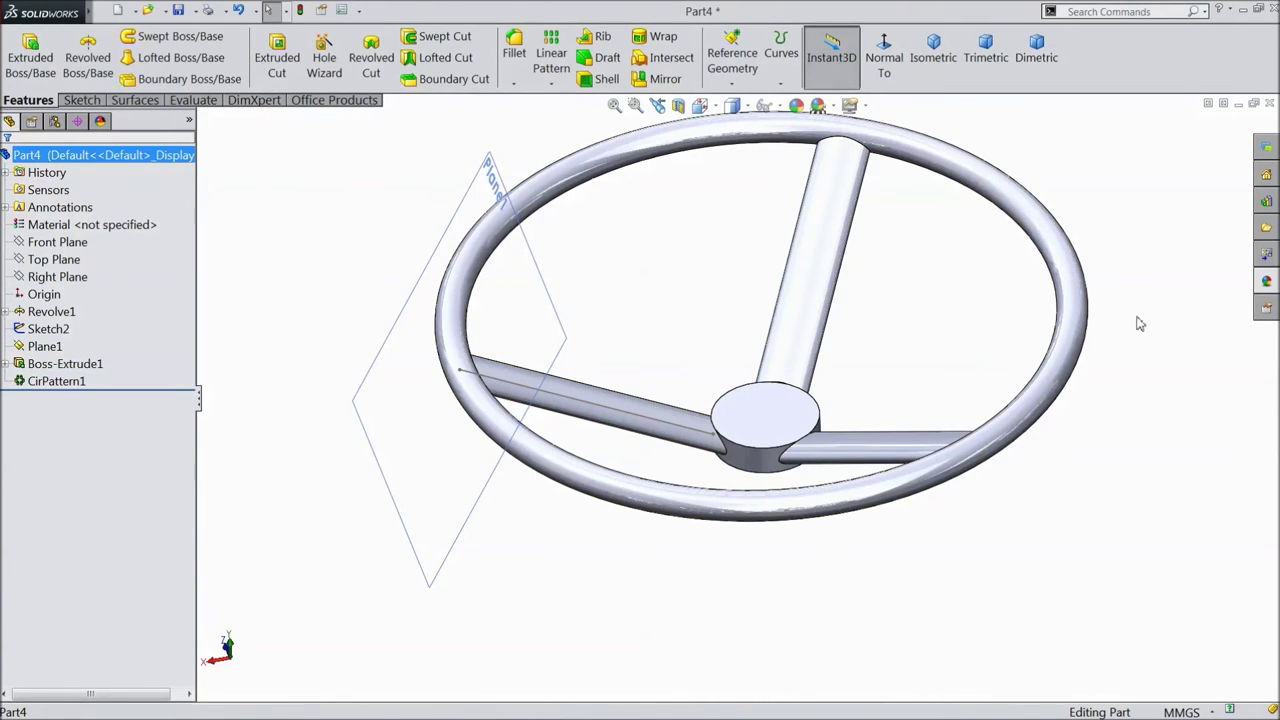
- Apply the Rubber > Matte appearance to the whole wheel part
{"action": "left_click", "coordinate": [1264, 284]}
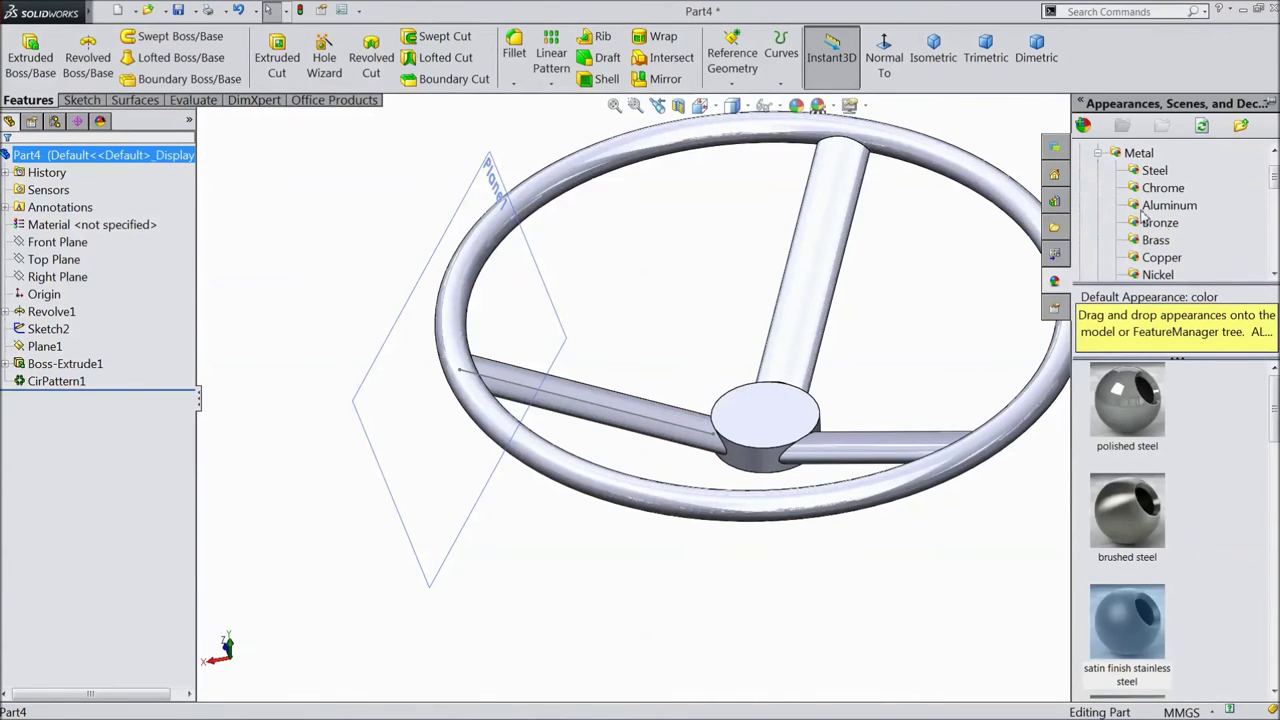
{"action": "left_click", "coordinate": [1098, 153]}
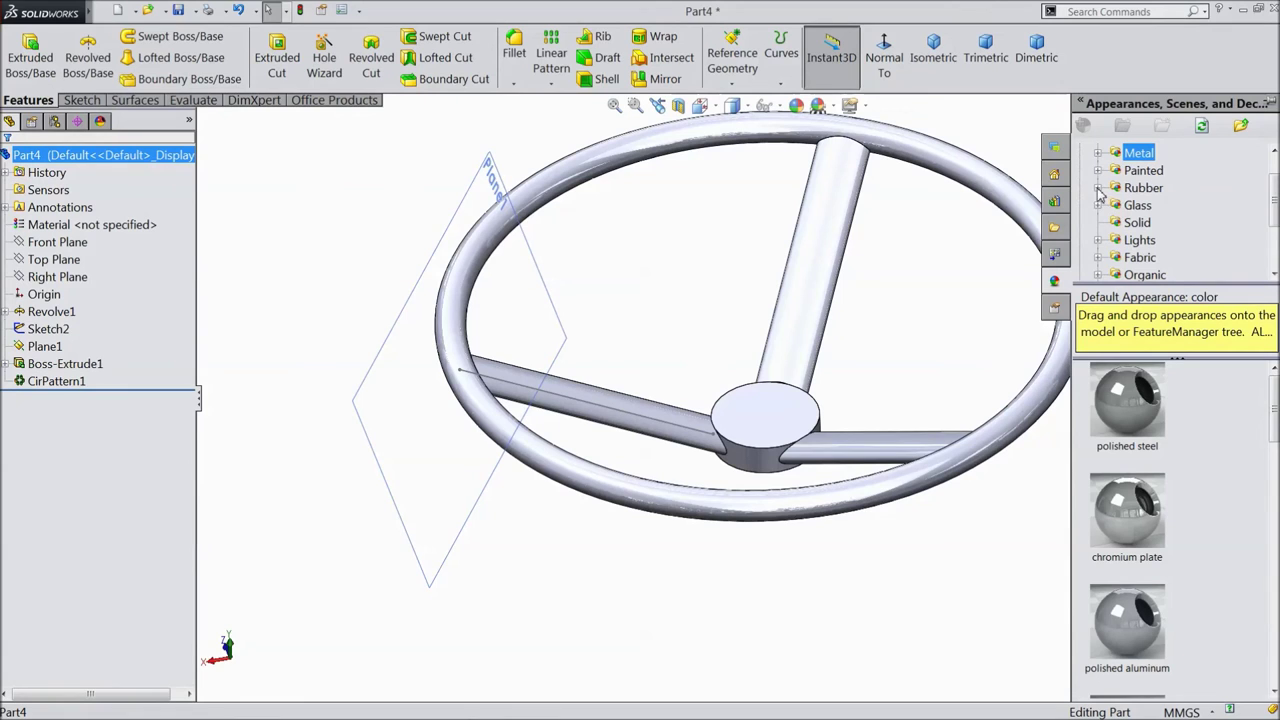
{"action": "left_click", "coordinate": [1098, 188]}
{"action": "left_click", "coordinate": [1150, 205]}
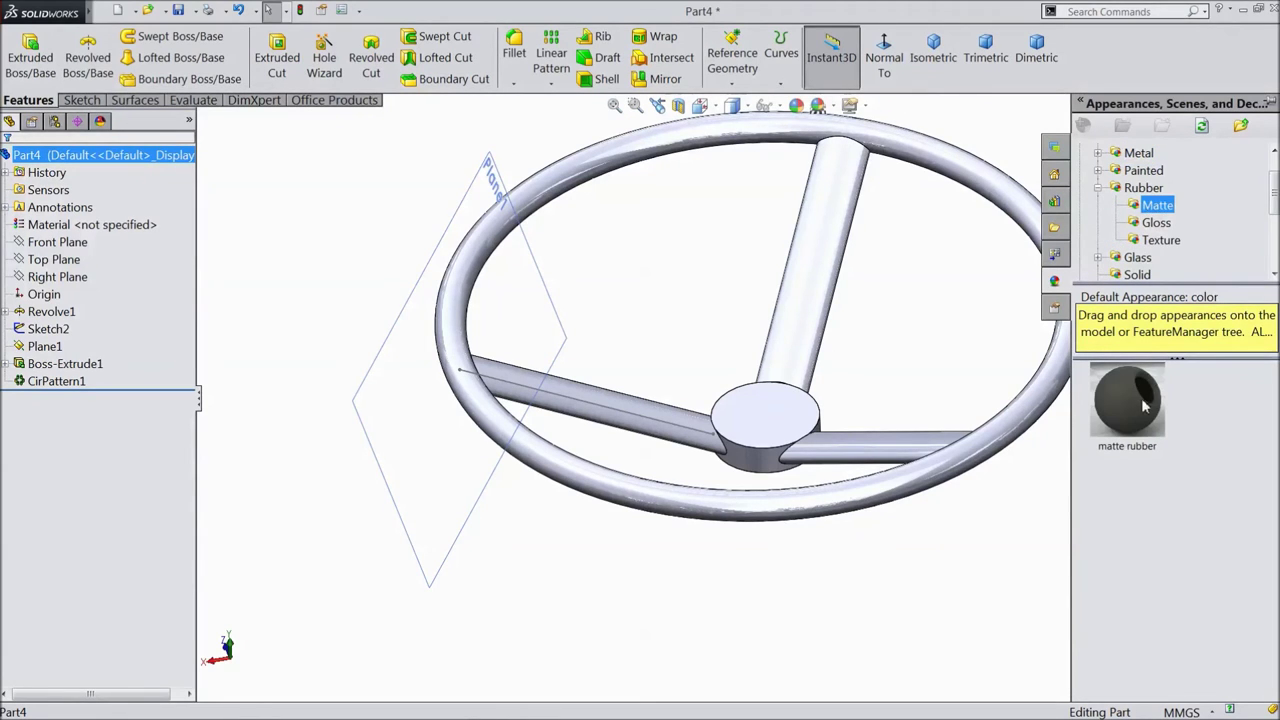
{"action": "left_click_drag", "start_coordinate": [1145, 404], "coordinate": [1022, 535]}
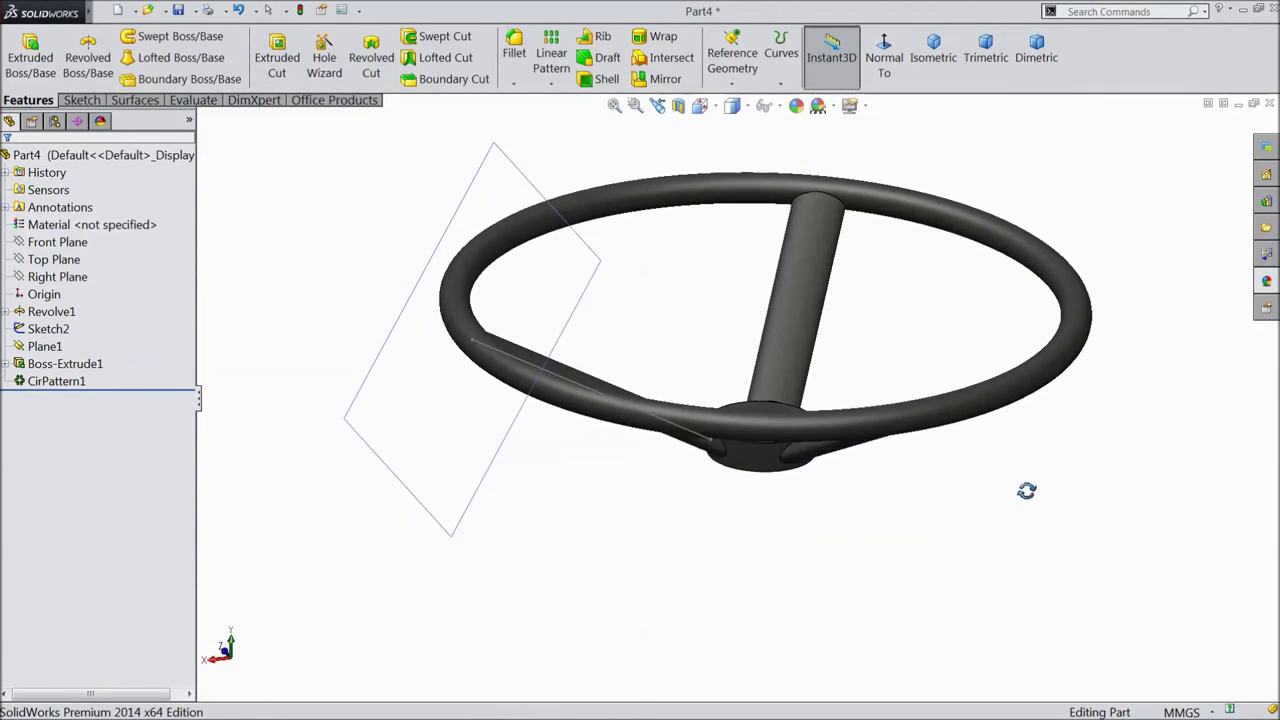
- Hide reference Plane1 and the spoke path sketch Sketch2
{"action": "left_click", "coordinate": [476, 472]}
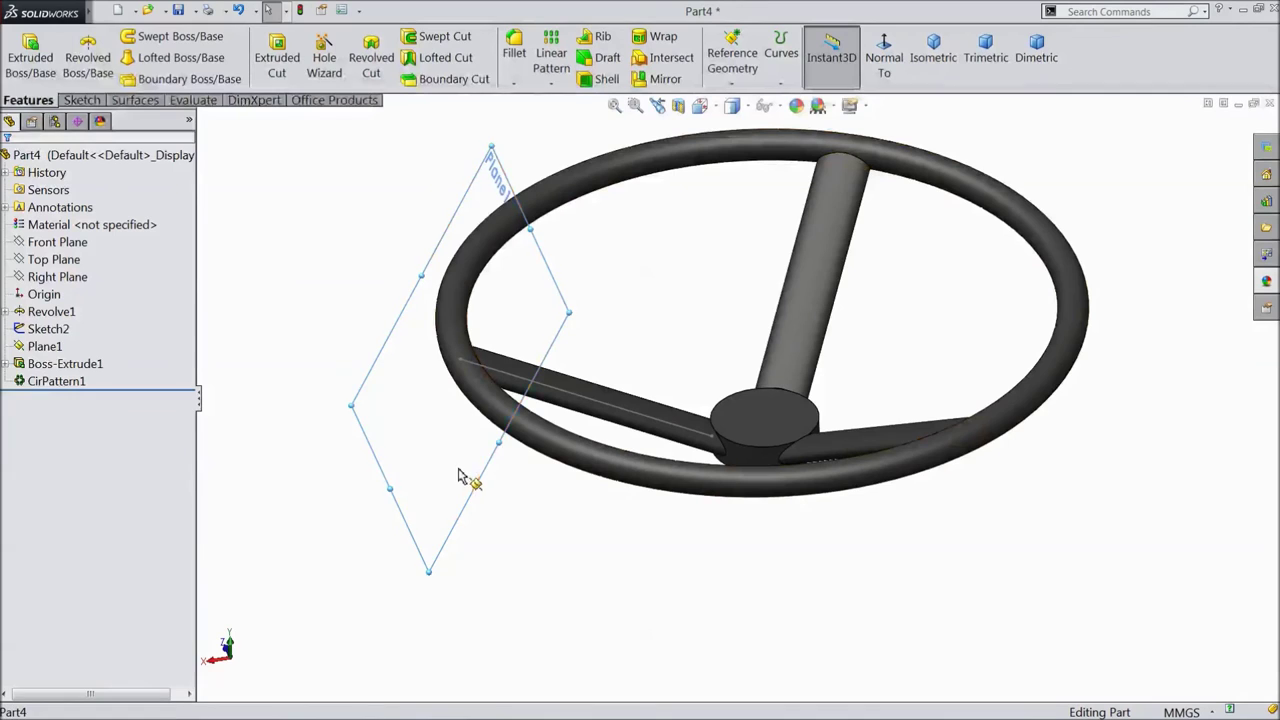
{"action": "left_click", "coordinate": [521, 437]}
{"action": "left_click", "coordinate": [575, 400]}
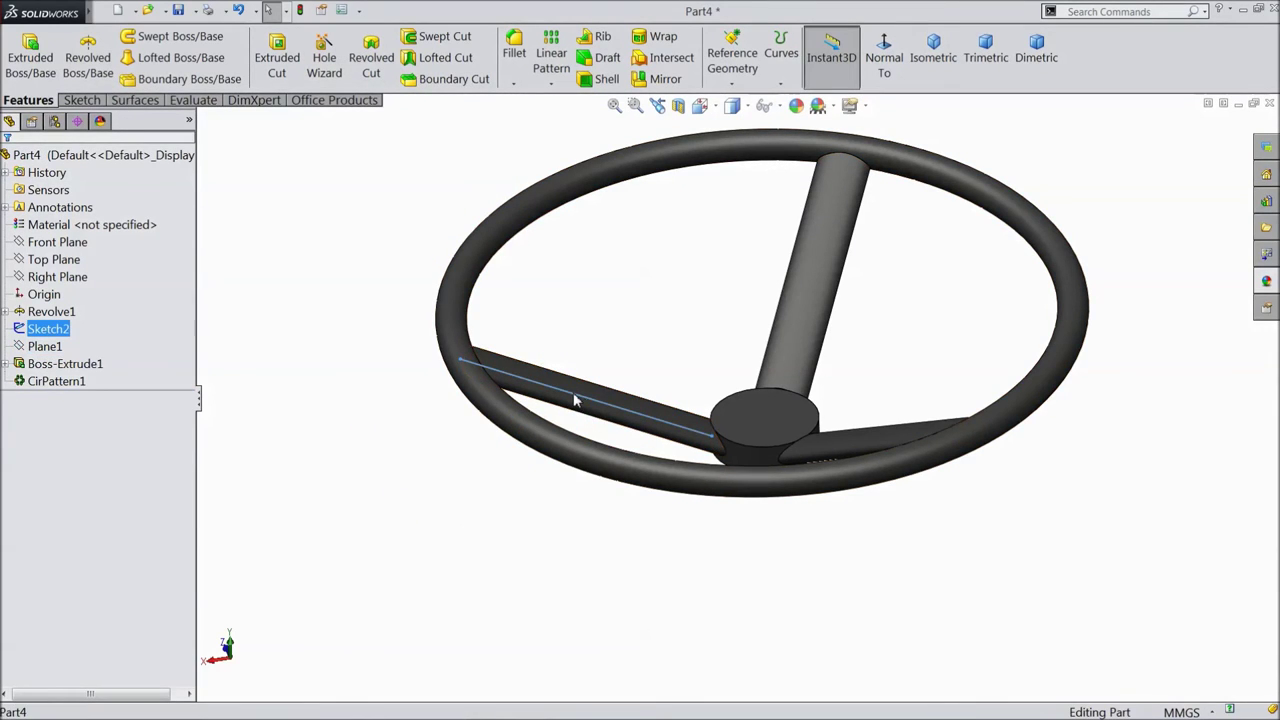
{"action": "left_click", "coordinate": [626, 363]}
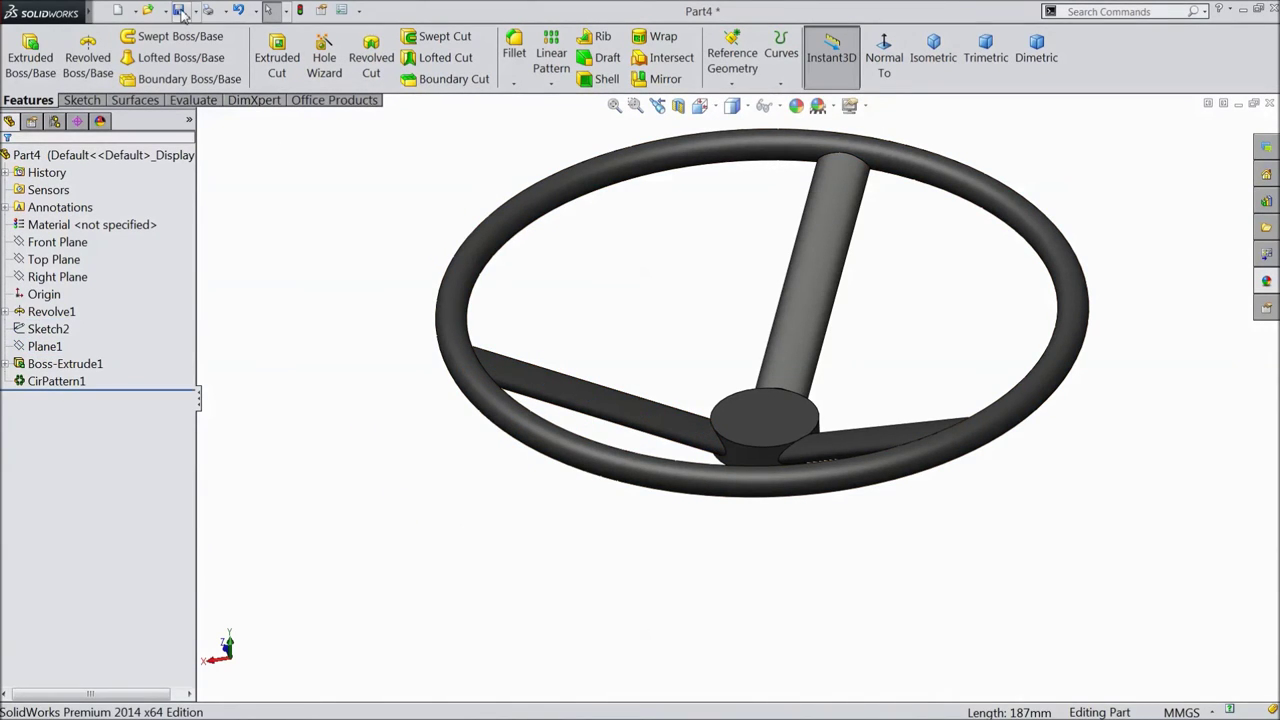
{"action": "left_click", "coordinate": [180, 10]}
- Save the part as '9.Steering Wheel' in the Tractor\file folder
{"action": "type", "text": "."}
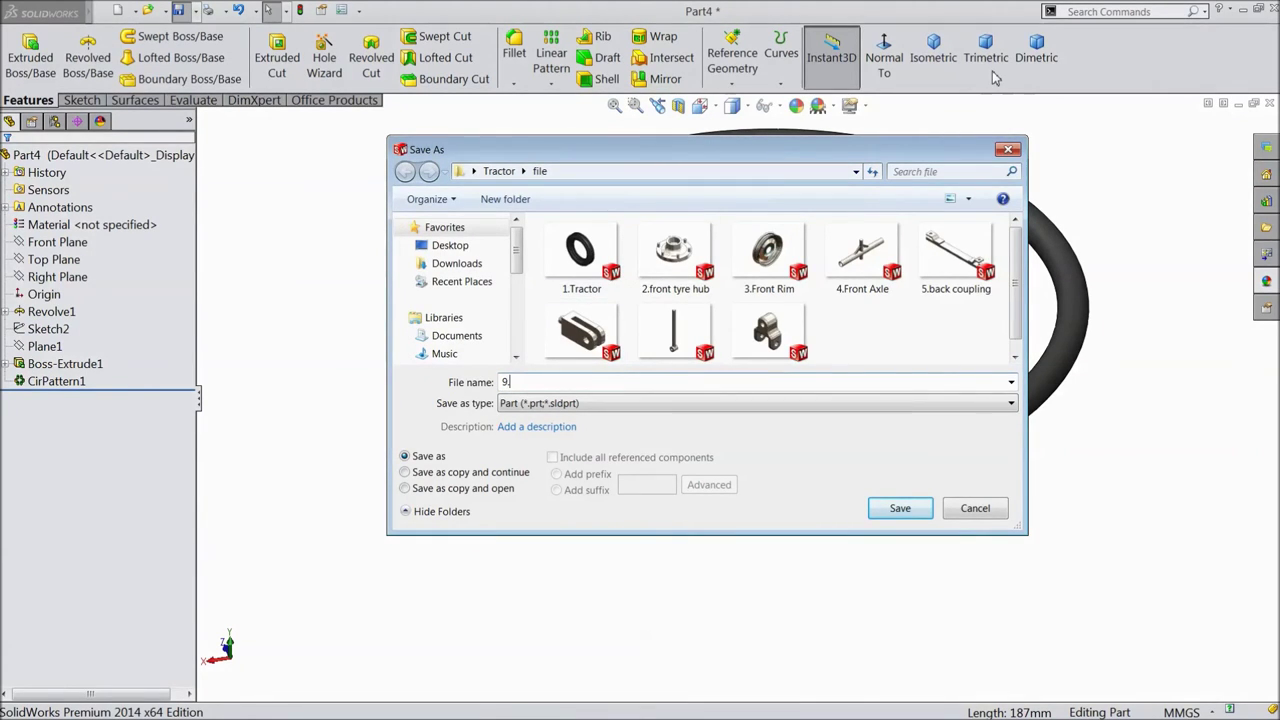
{"action": "type", "text": "r"}
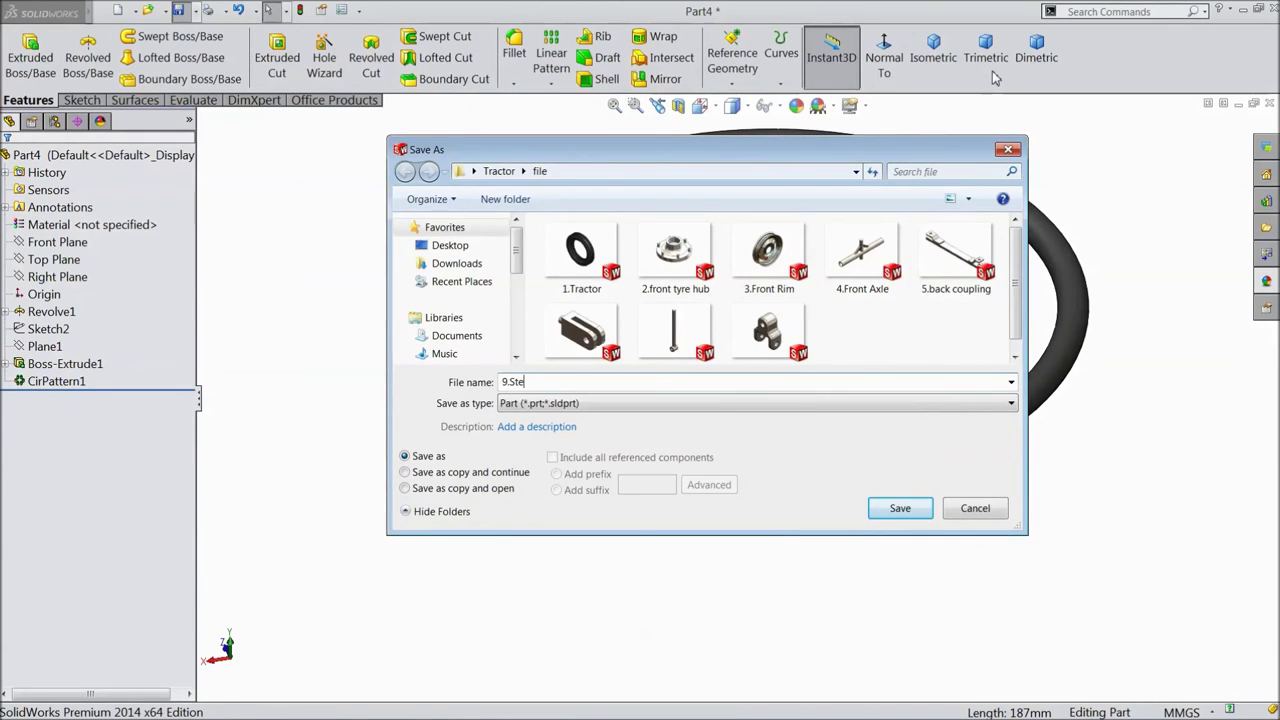
{"action": "type", "text": "er"}
{"action": "type", "text": "ing Wheel"}
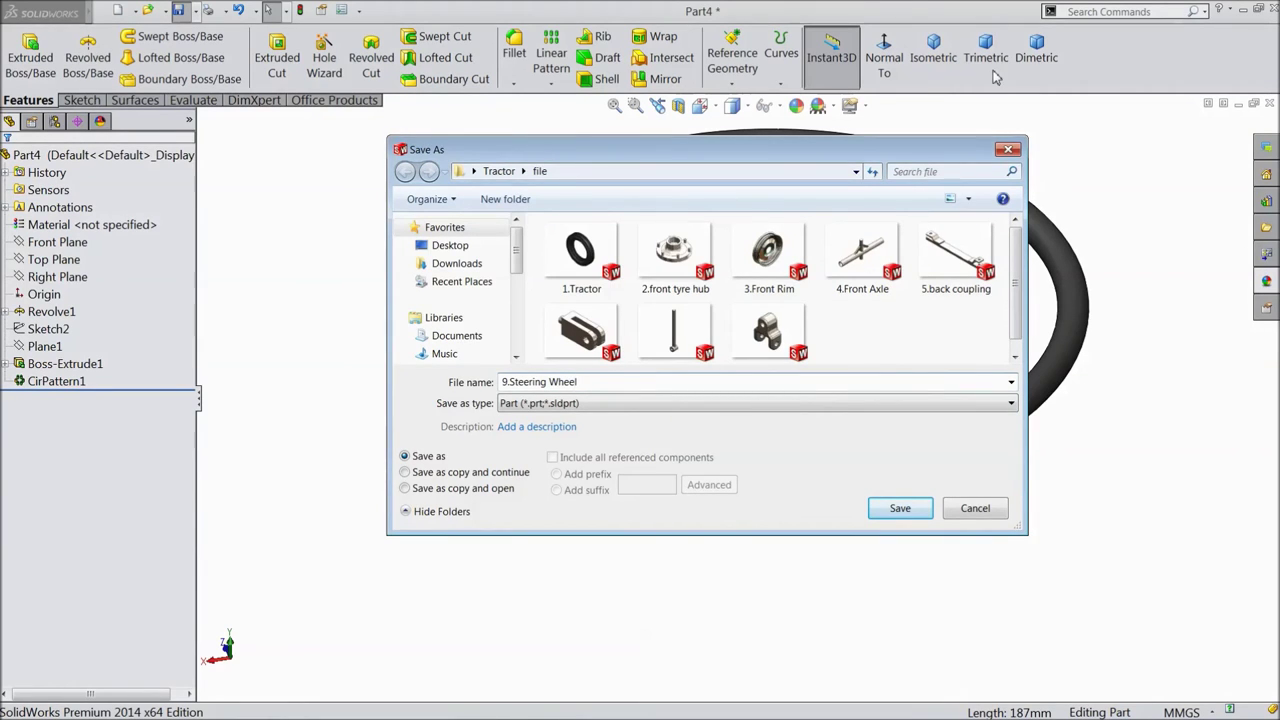
{"action": "left_click", "coordinate": [898, 508]}
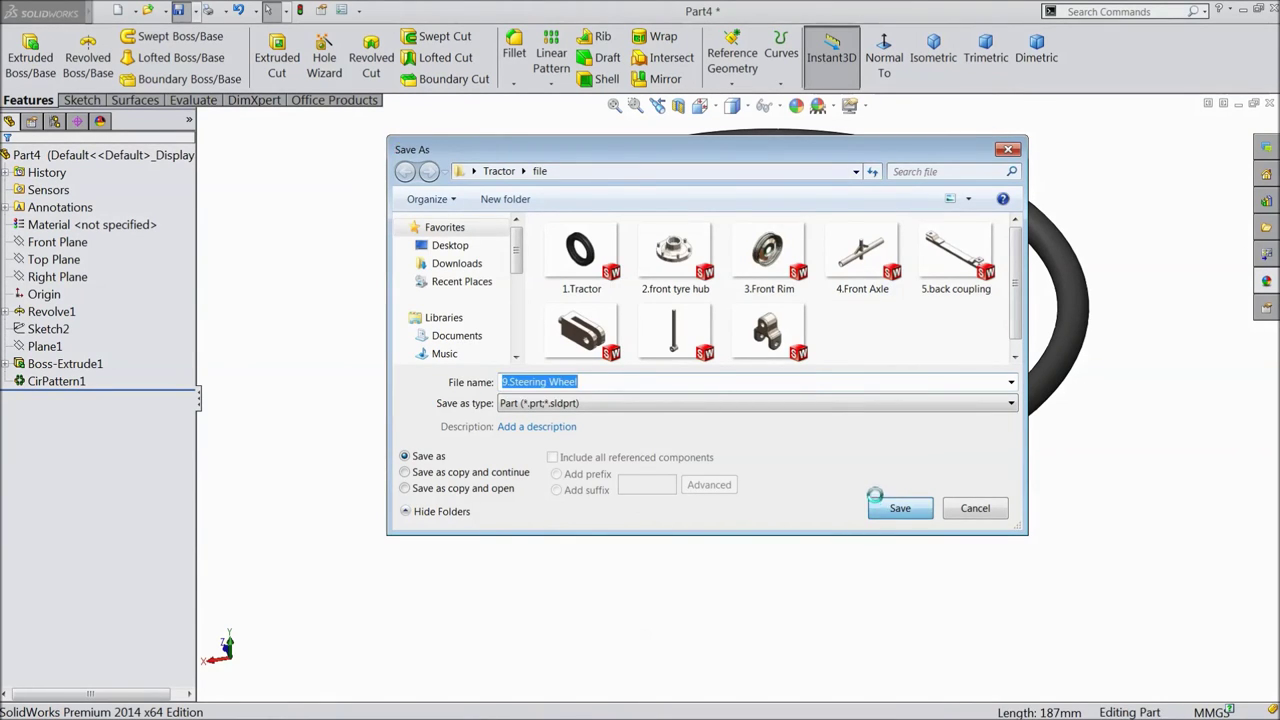
{"action": "scroll", "coordinate": [871, 243], "scroll_direction": "down", "scroll_amount": 1}
{"action": "scroll", "coordinate": [830, 300], "scroll_direction": "down", "scroll_amount": 2}
{"action": "right_click", "coordinate": [812, 336]}
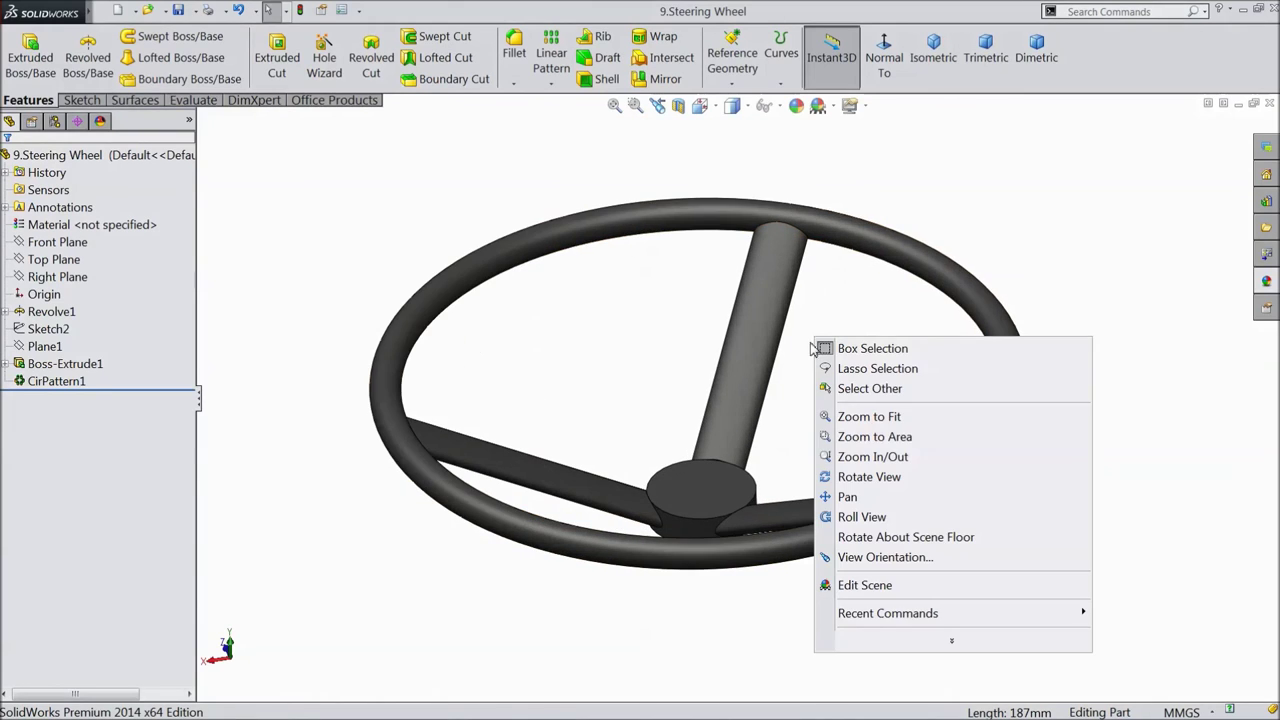
{"action": "left_click", "coordinate": [955, 241]}
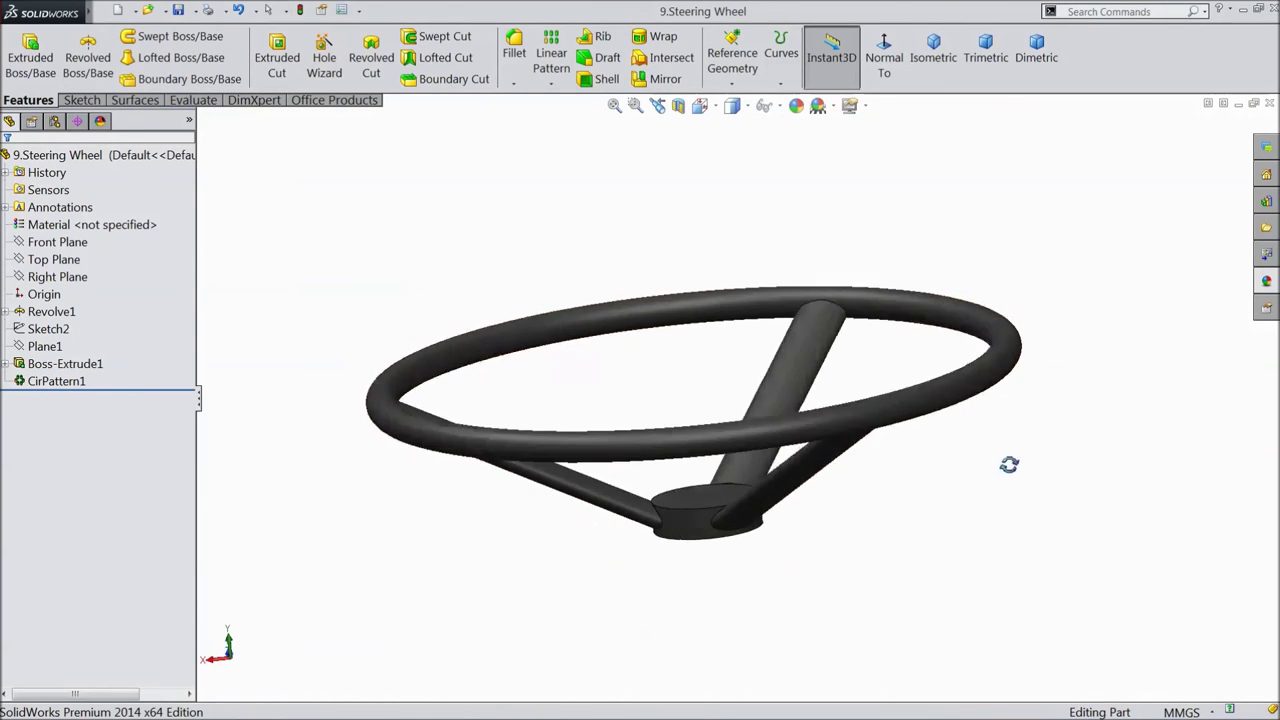